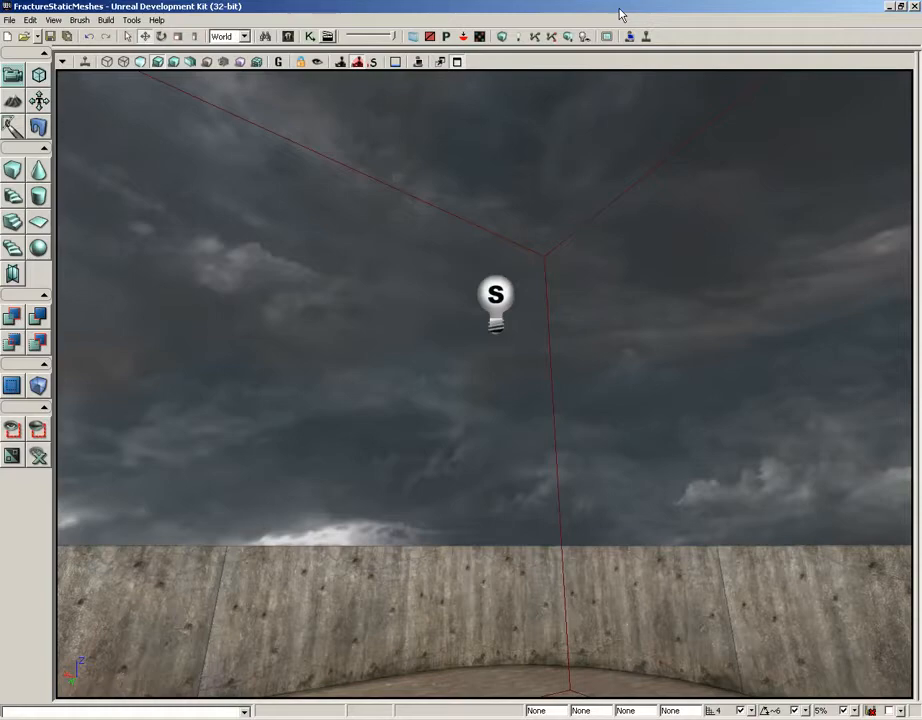
Move the red builder brush along its X axis, clear of the walled arena
{"action": "left_click", "coordinate": [549, 377]}
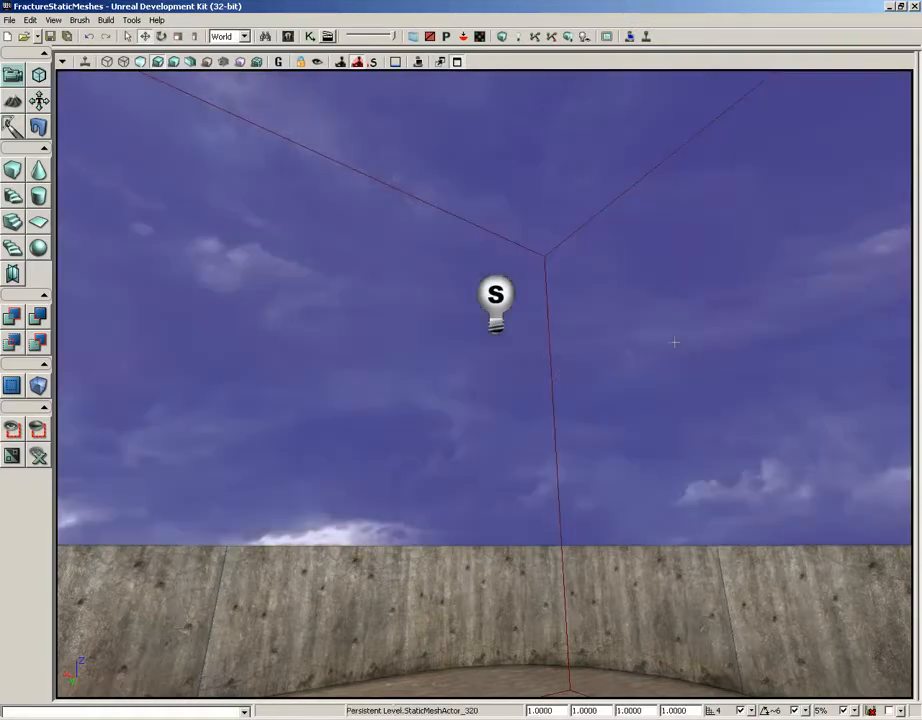
{"action": "left_click_drag", "start_coordinate": [674, 342], "coordinate": [650, 520]}
{"action": "right_click_drag", "start_coordinate": [650, 520], "coordinate": [644, 636]}
{"action": "left_click_drag", "start_coordinate": [644, 636], "coordinate": [644, 420]}
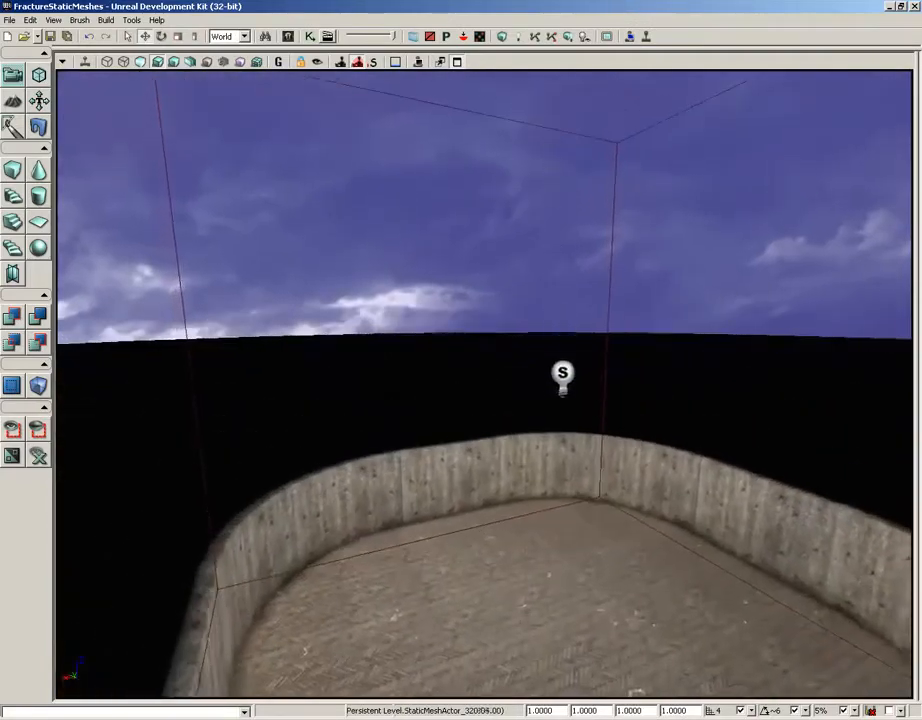
{"action": "right_click_drag", "start_coordinate": [642, 300], "coordinate": [642, 400]}
{"action": "left_click_drag", "start_coordinate": [642, 400], "coordinate": [671, 638]}
{"action": "right_click_drag", "start_coordinate": [671, 638], "coordinate": [679, 311]}
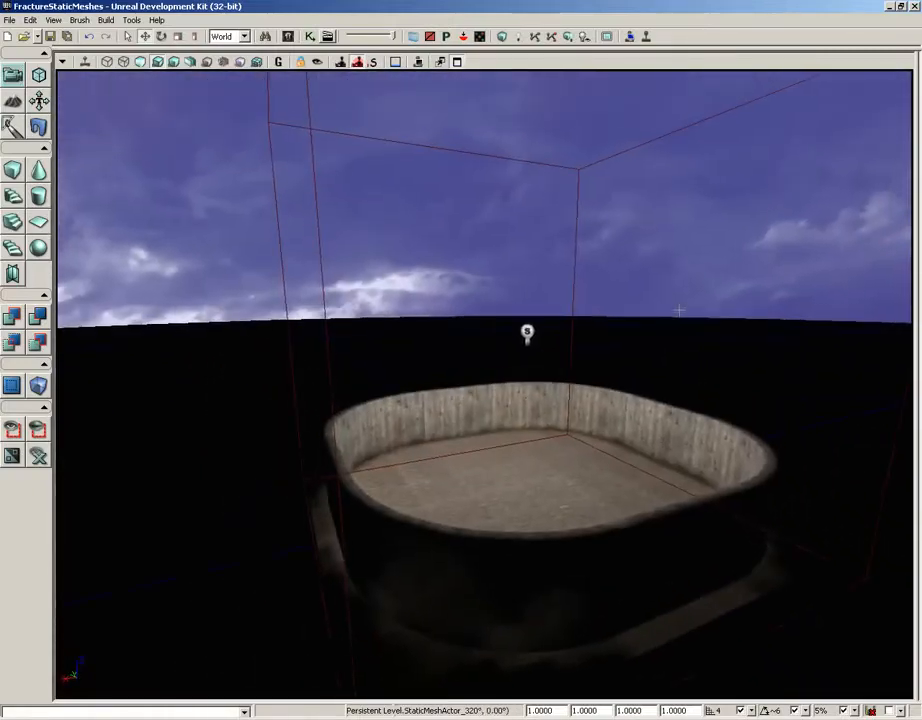
{"action": "left_click", "coordinate": [327, 346]}
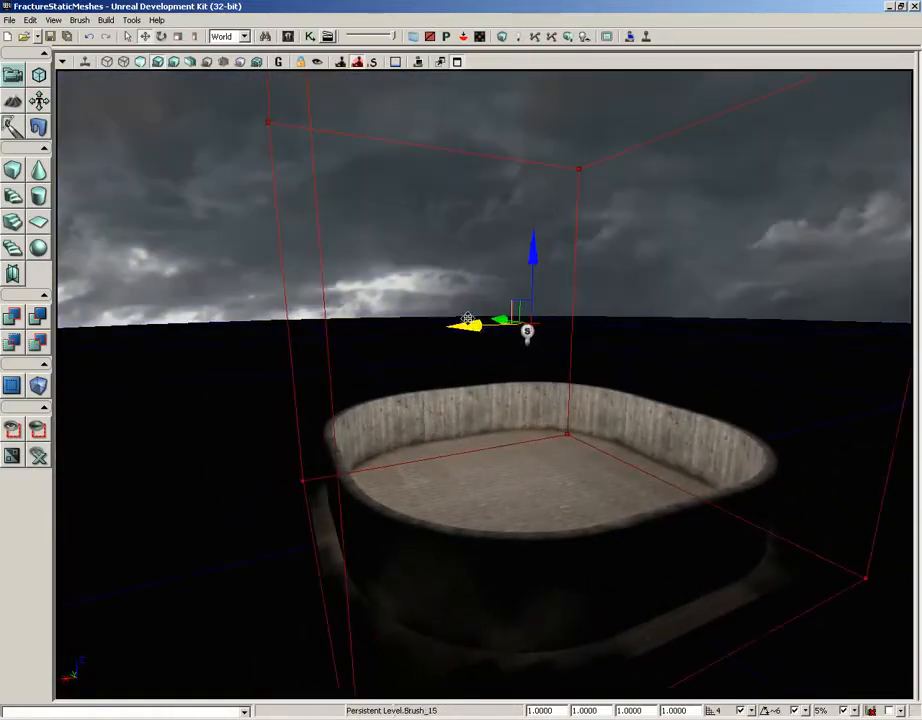
{"action": "mouse_move", "coordinate": [468, 320]}
{"action": "left_mouse_down"}
{"action": "mouse_move", "coordinate": [216, 346]}
{"action": "mouse_move", "coordinate": [34, 330]}
{"action": "left_mouse_up"}
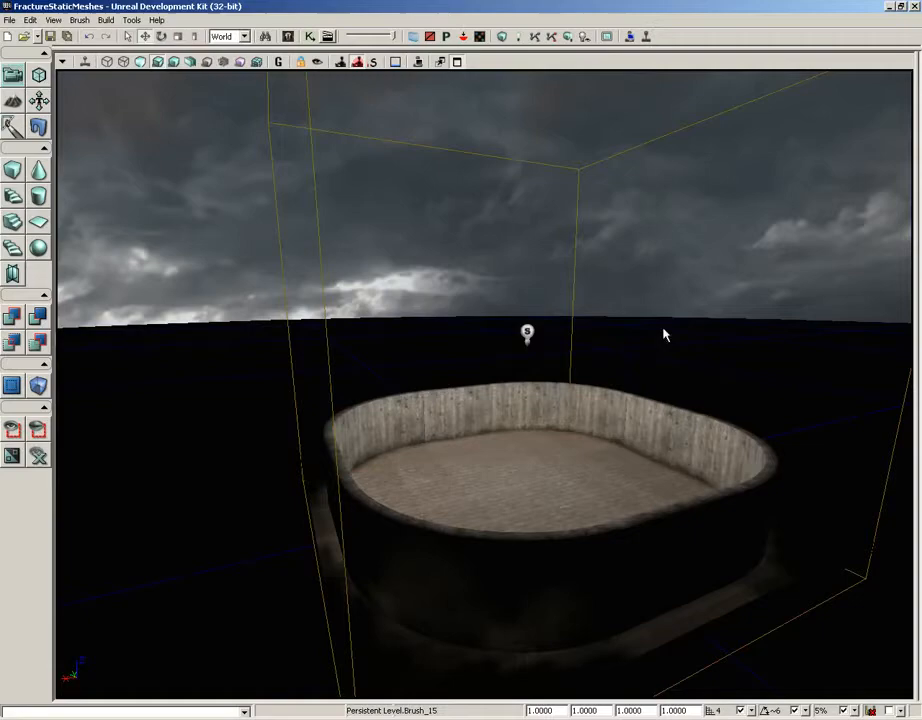
Select the yellow LightmassImportanceVolume around the arena and inspect its extents
{"action": "left_click", "coordinate": [331, 366]}
{"action": "left_click_drag", "start_coordinate": [391, 350], "coordinate": [412, 486]}
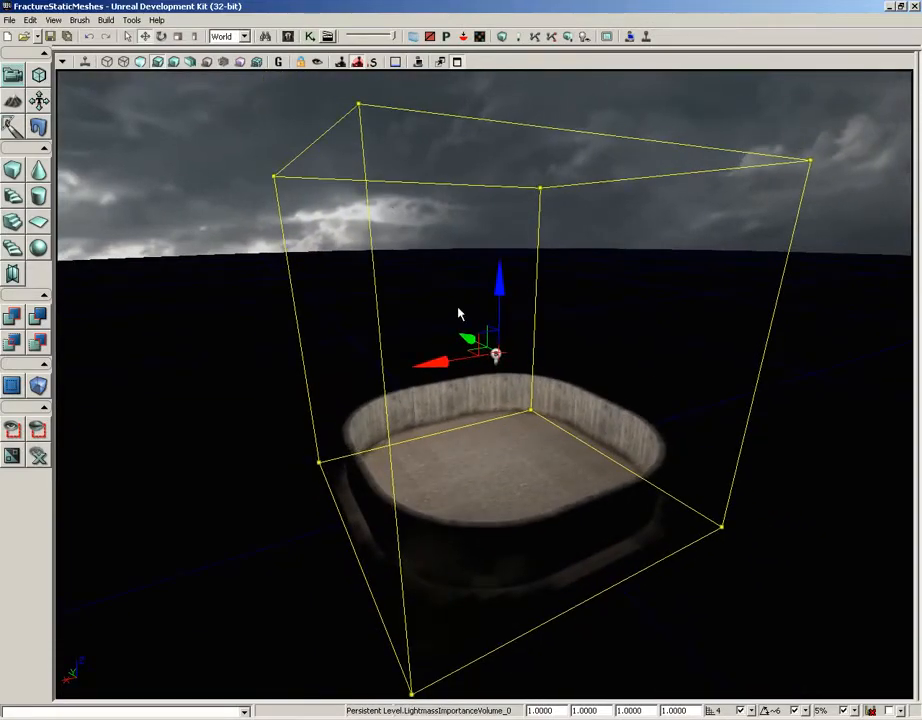
{"action": "mouse_move", "coordinate": [459, 314]}
{"action": "left_mouse_down"}
{"action": "mouse_move", "coordinate": [412, 290]}
{"action": "mouse_move", "coordinate": [370, 290]}
{"action": "left_mouse_up"}
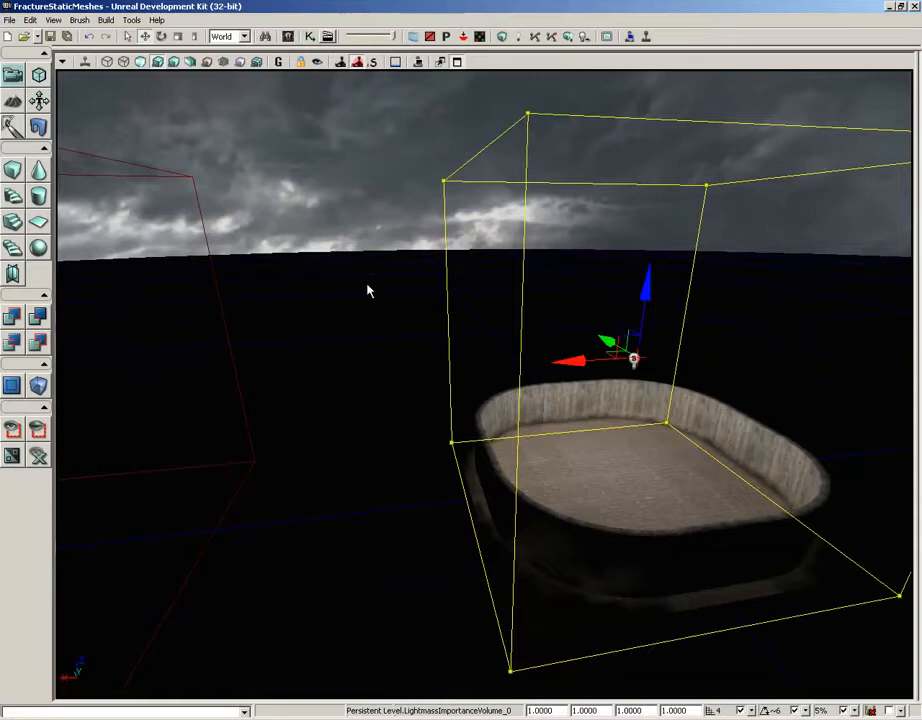
Select the red builder brush and look up LightmassImportanceVolume among the volume types that can be added
{"action": "left_click", "coordinate": [234, 367]}
{"action": "left_click_drag", "start_coordinate": [305, 372], "coordinate": [237, 362]}
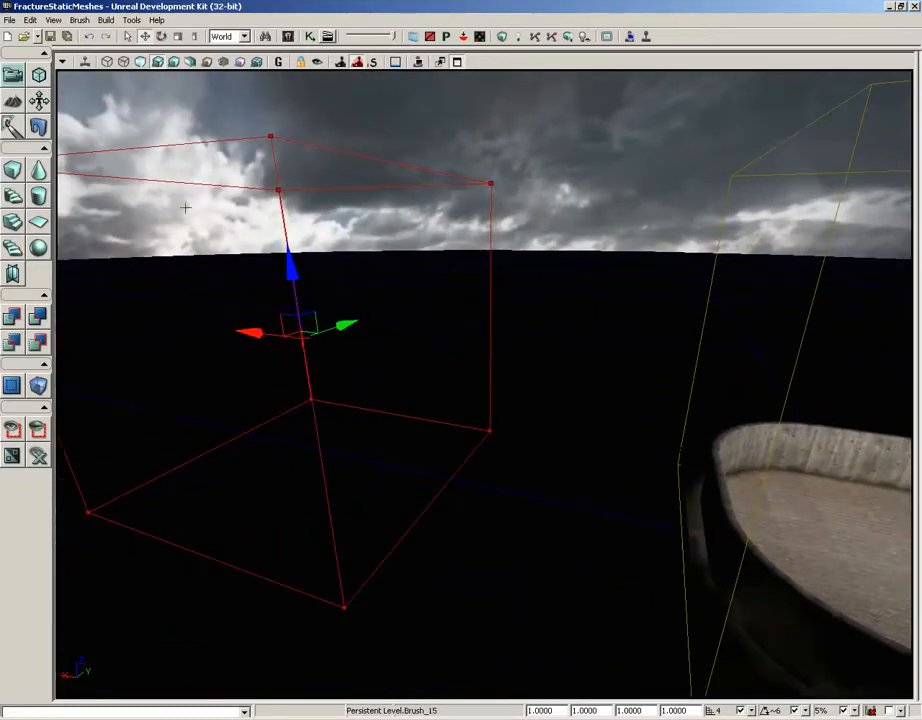
{"action": "left_click_drag", "start_coordinate": [185, 207], "coordinate": [97, 395]}
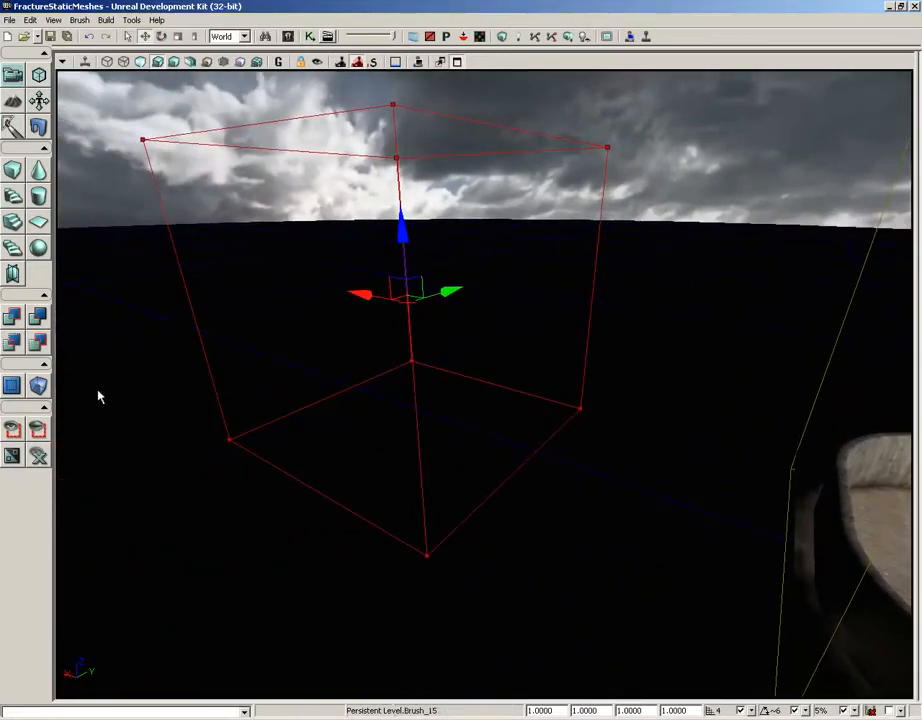
{"action": "right_click", "coordinate": [38, 386]}
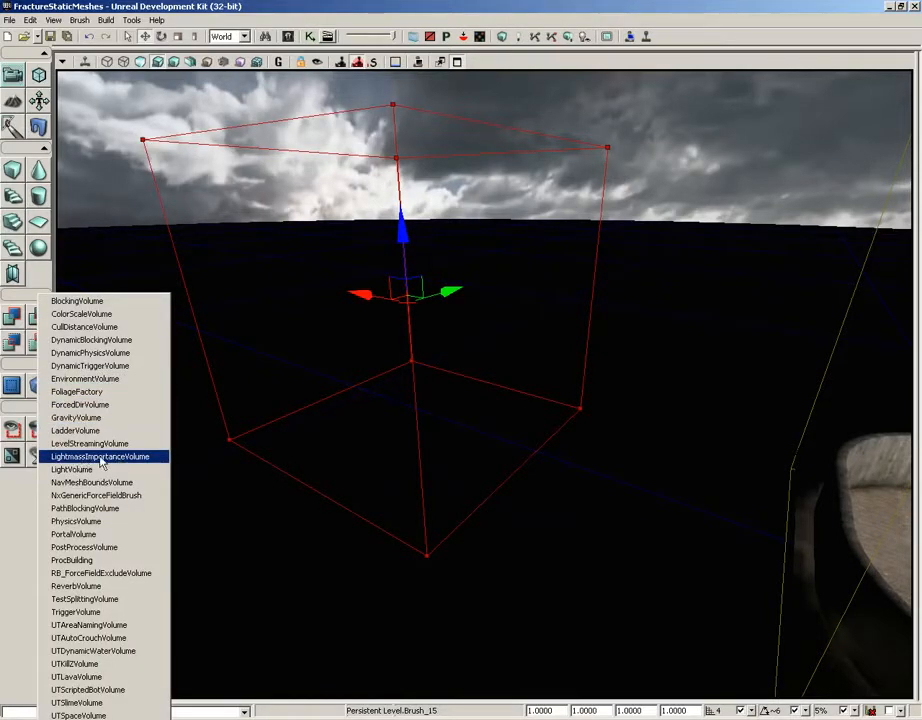
{"action": "left_click", "coordinate": [574, 508]}
Select the point light above the arena and examine its LightComponent properties
{"action": "mouse_move", "coordinate": [580, 506]}
{"action": "left_mouse_down"}
{"action": "mouse_move", "coordinate": [854, 315]}
{"action": "mouse_move", "coordinate": [838, 141]}
{"action": "left_mouse_up"}
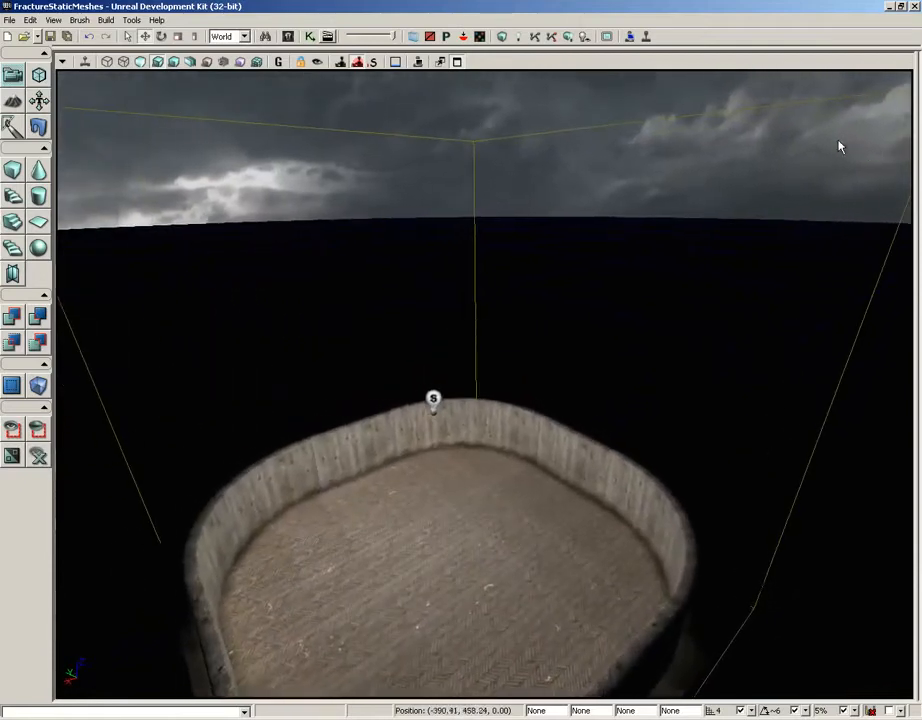
{"action": "middle_click_drag", "start_coordinate": [586, 502], "coordinate": [571, 636]}
{"action": "left_click_drag", "start_coordinate": [571, 636], "coordinate": [586, 482]}
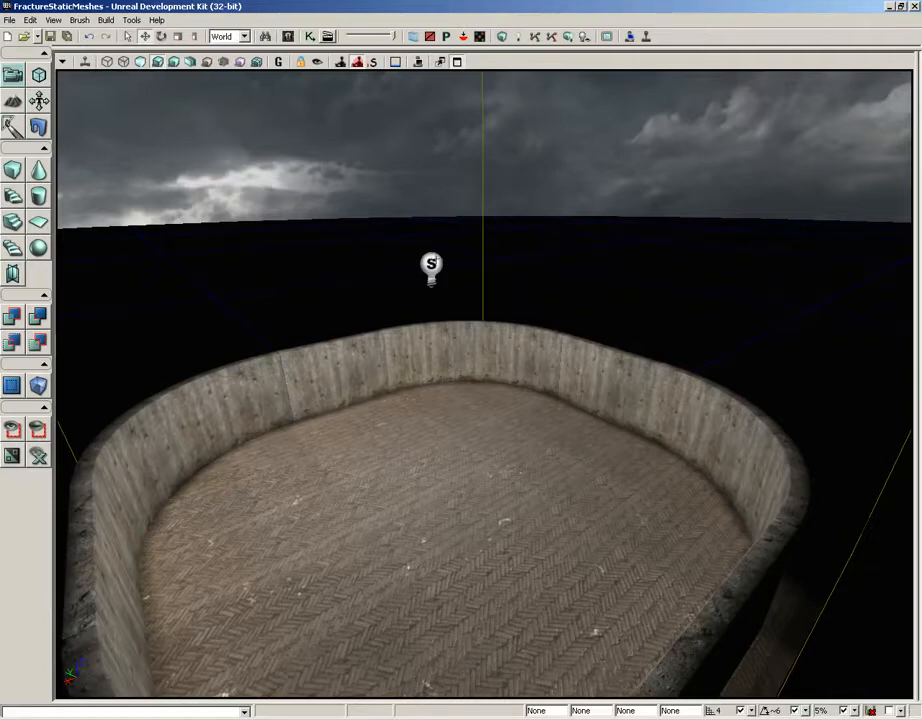
{"action": "left_click", "coordinate": [436, 258]}
{"action": "left_click_drag", "start_coordinate": [493, 405], "coordinate": [471, 237]}
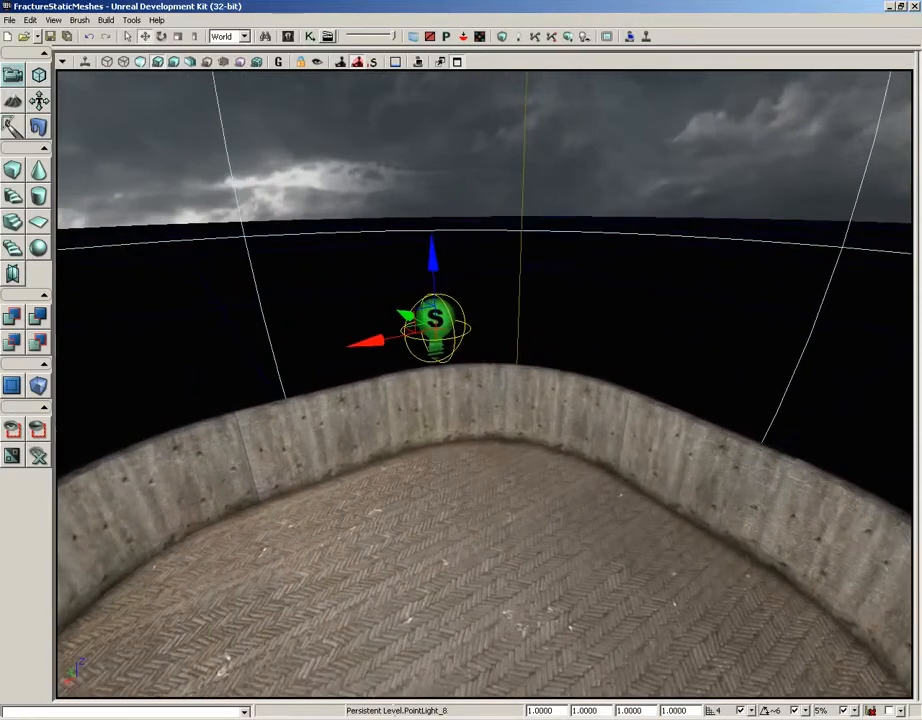
{"action": "double_click", "coordinate": [440, 345]}
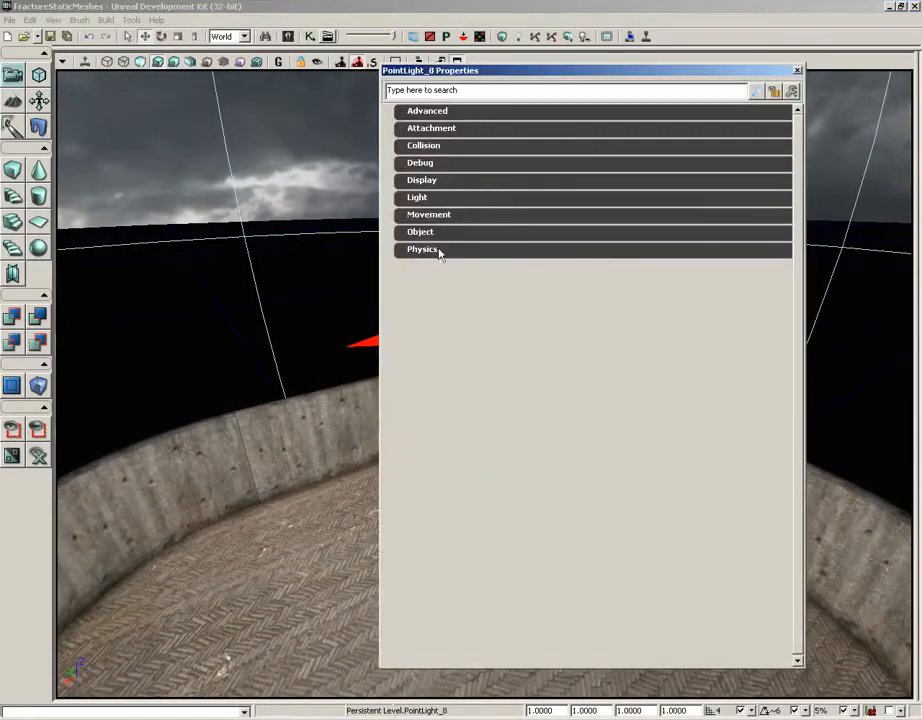
{"action": "left_click", "coordinate": [417, 198]}
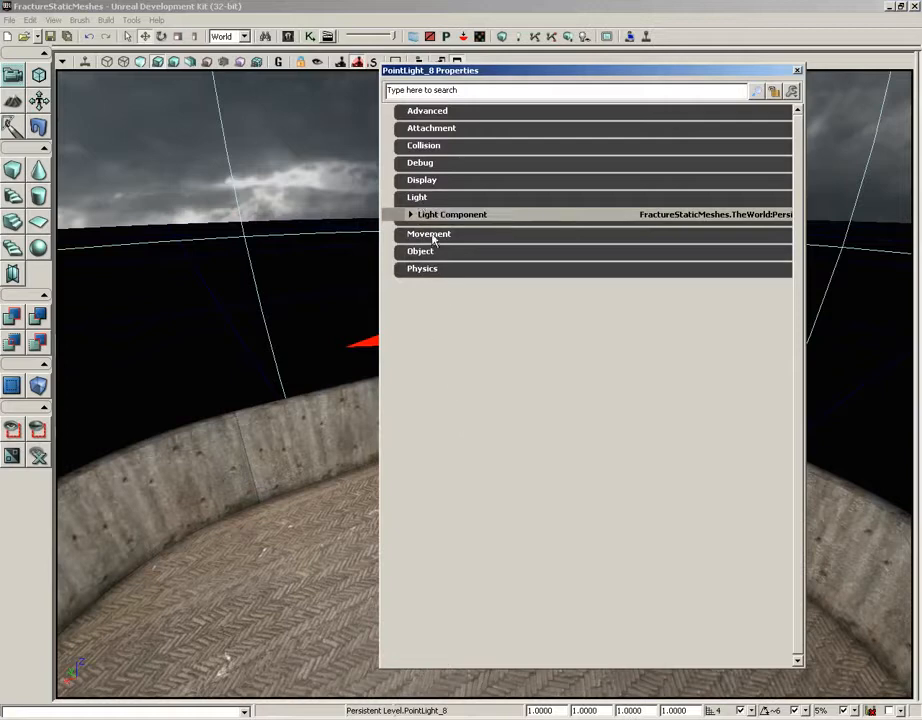
{"action": "left_click", "coordinate": [411, 214]}
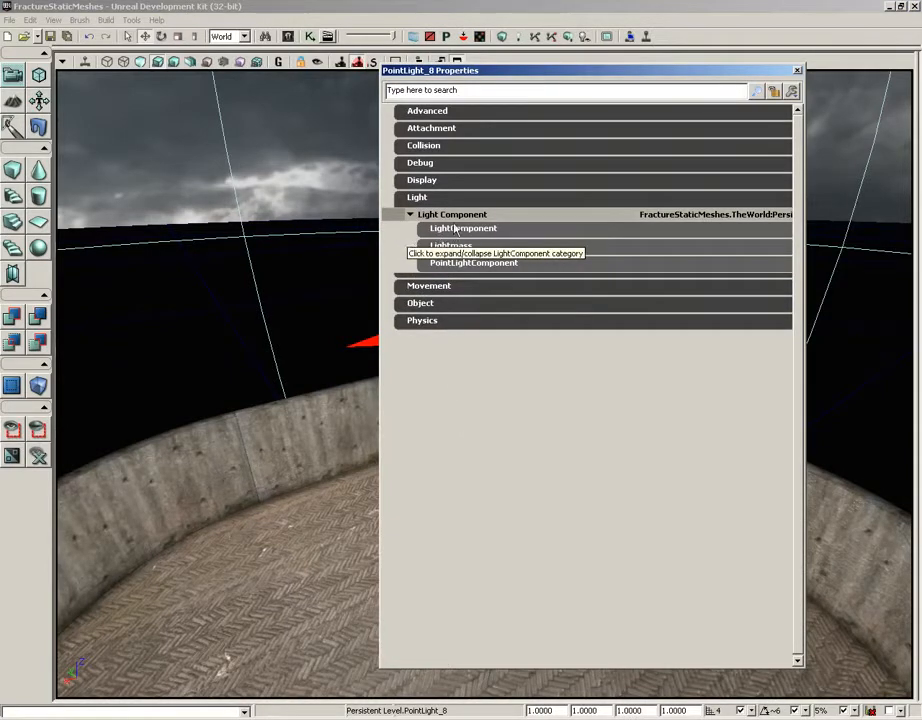
{"action": "left_click", "coordinate": [510, 229]}
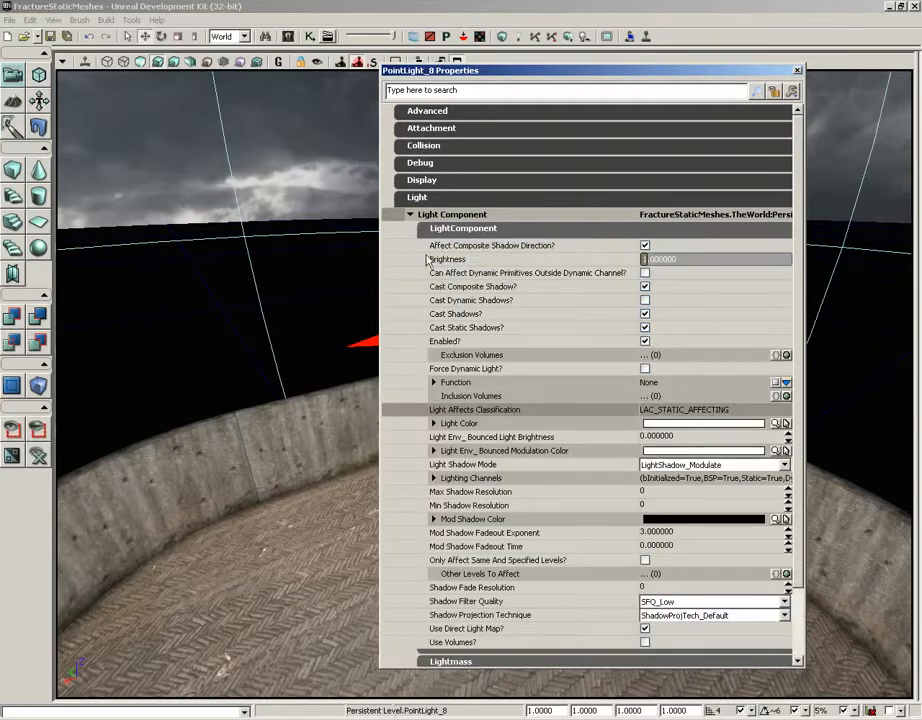
Review the point light's Lightmass Settings and return to its LightComponent properties, moving the properties window aside
{"action": "left_click", "coordinate": [456, 233]}
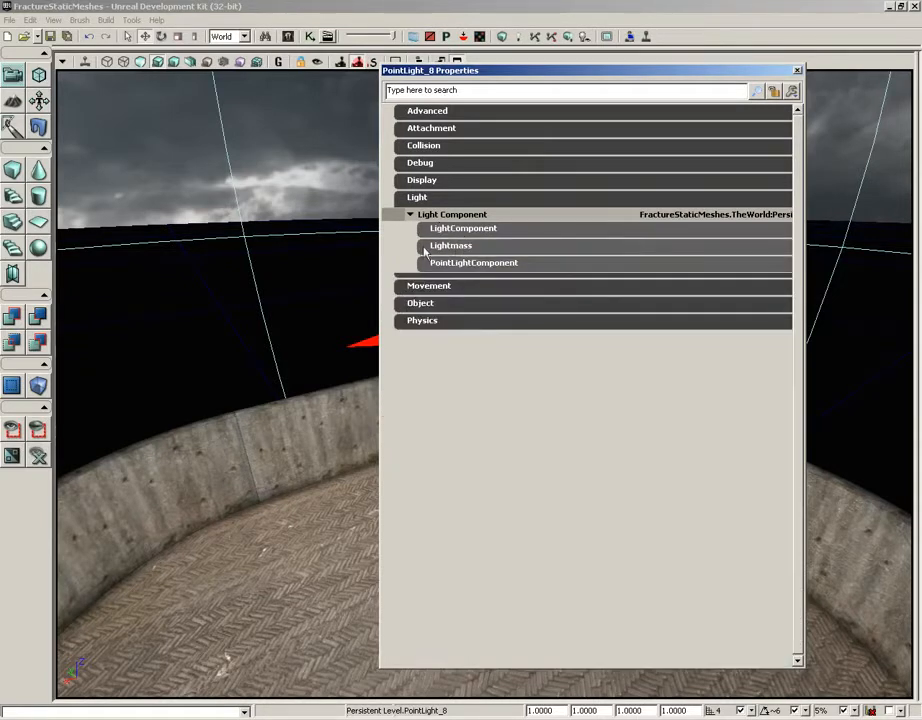
{"action": "left_click", "coordinate": [428, 254]}
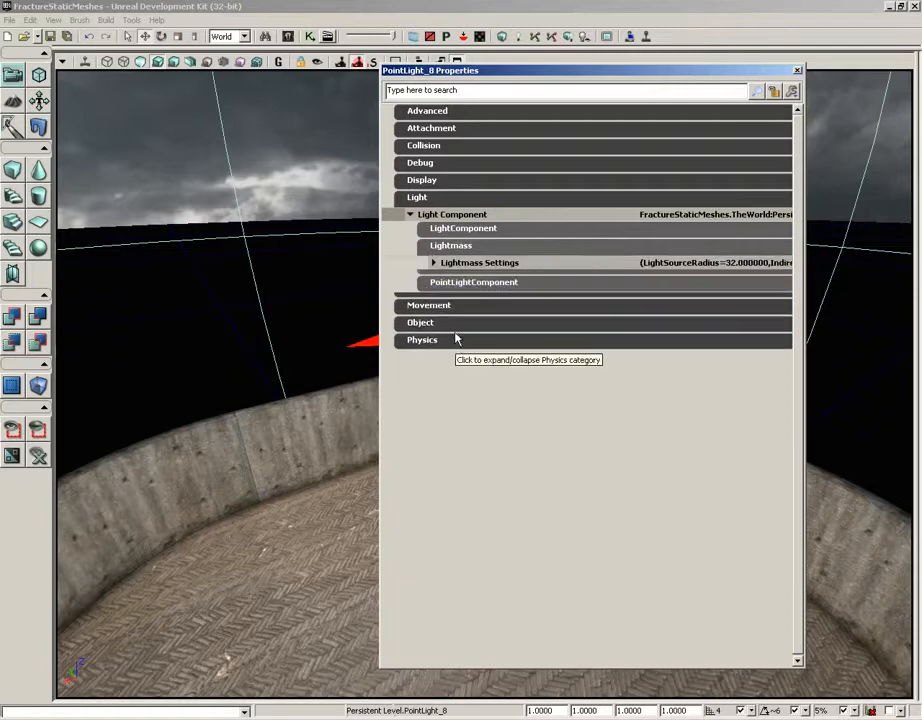
{"action": "left_click", "coordinate": [450, 266]}
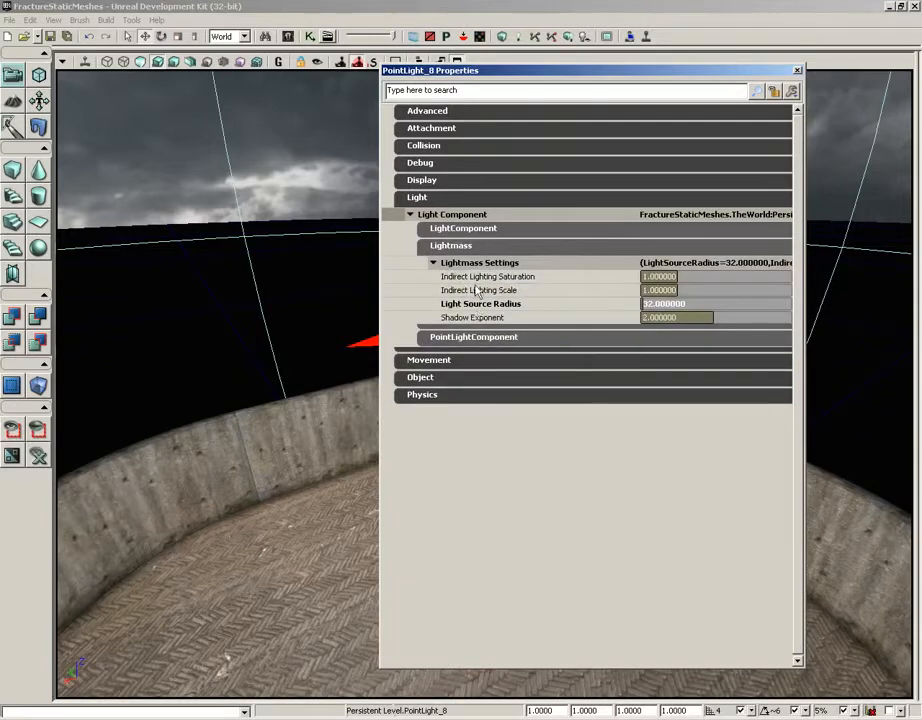
{"action": "left_click", "coordinate": [459, 250]}
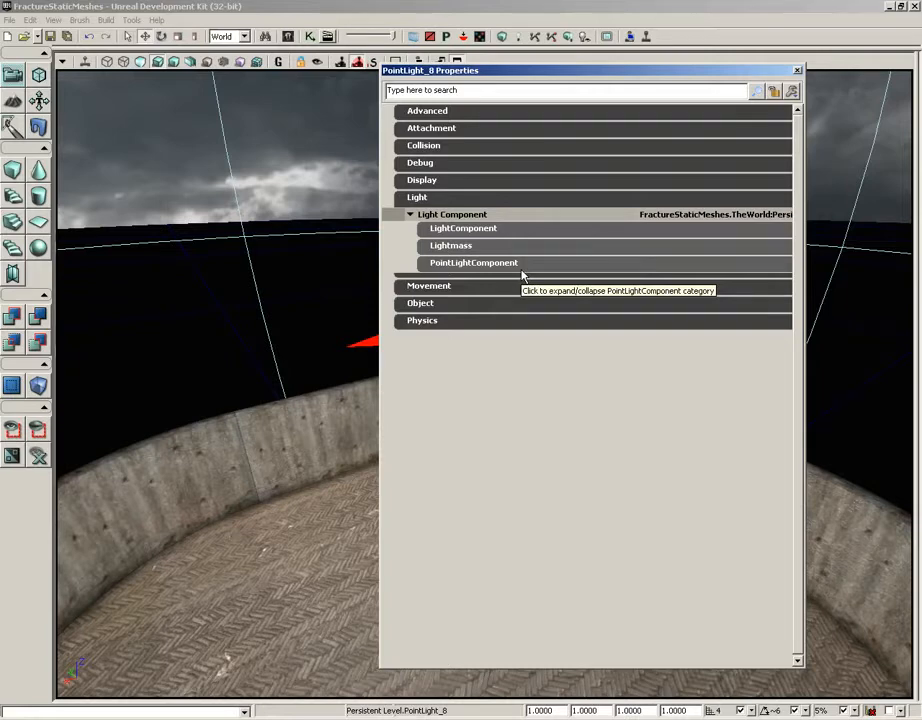
{"action": "left_click", "coordinate": [445, 229]}
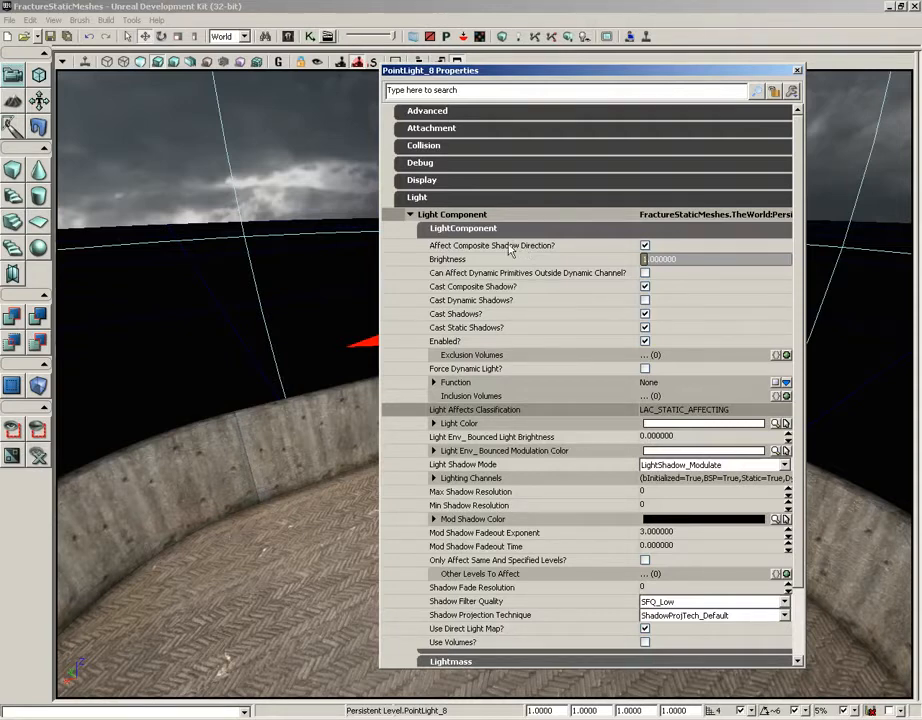
{"action": "left_click_drag", "start_coordinate": [474, 79], "coordinate": [577, 75]}
Open the Content Browser and filter the assets to Static Meshes using the favorite object types
{"action": "left_click", "coordinate": [288, 37]}
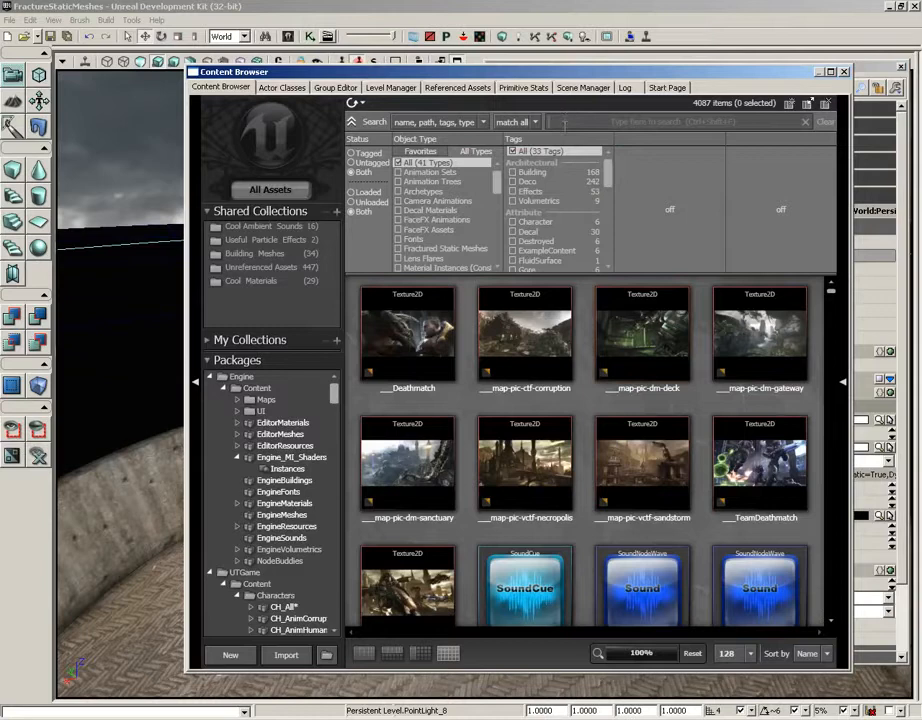
{"action": "left_click", "coordinate": [564, 125]}
{"action": "left_click", "coordinate": [420, 151]}
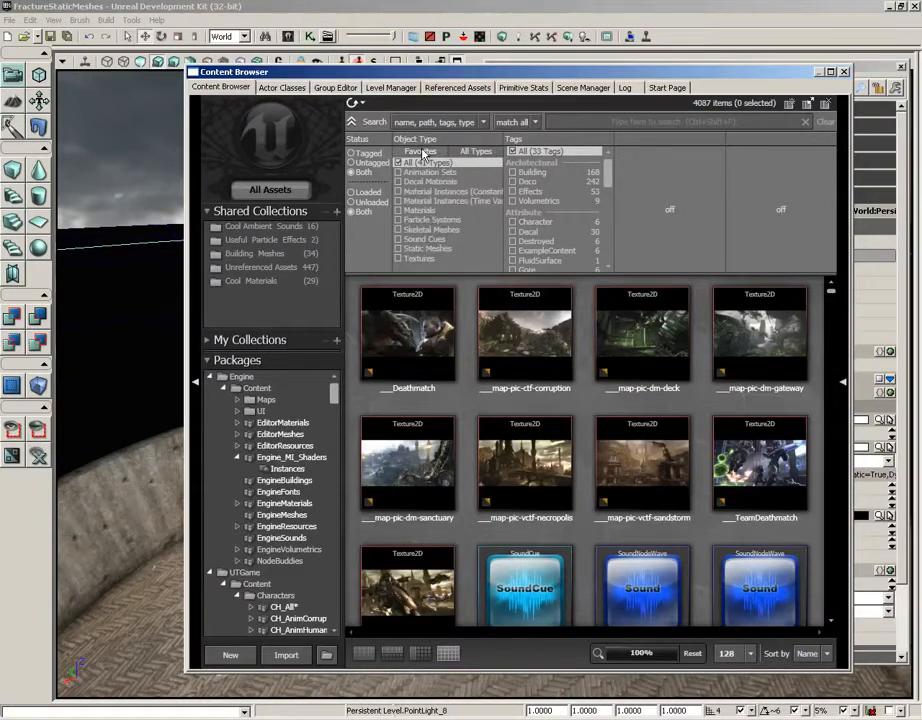
{"action": "left_click", "coordinate": [434, 250]}
{"action": "scroll", "coordinate": [828, 390], "scroll_direction": "down", "scroll_amount": 3}
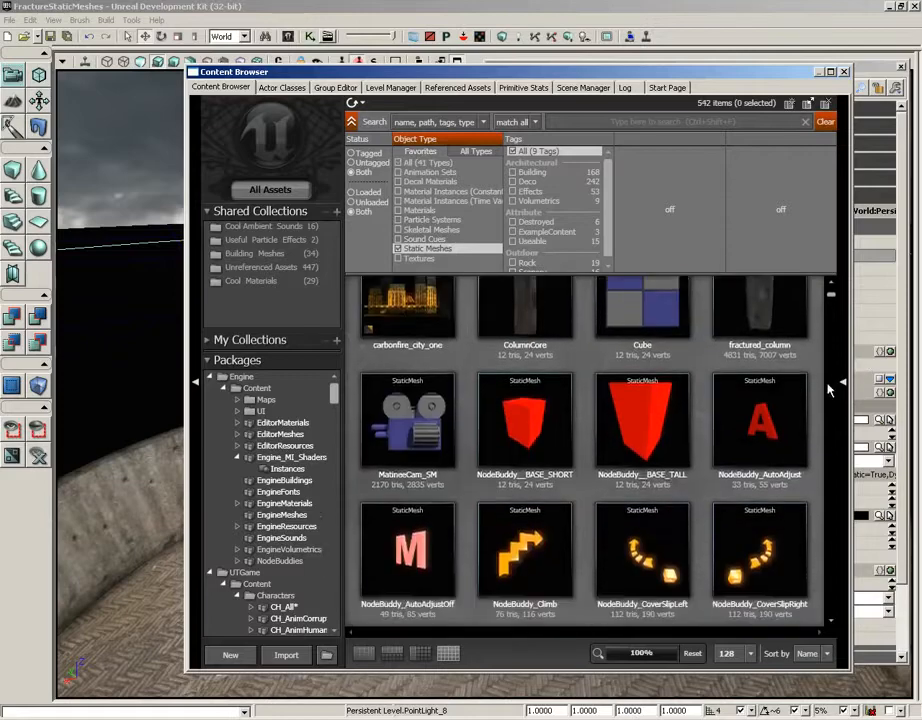
{"action": "scroll", "coordinate": [815, 385], "scroll_direction": "down", "scroll_amount": 8}
{"action": "left_click_drag", "start_coordinate": [829, 301], "coordinate": [831, 370]}
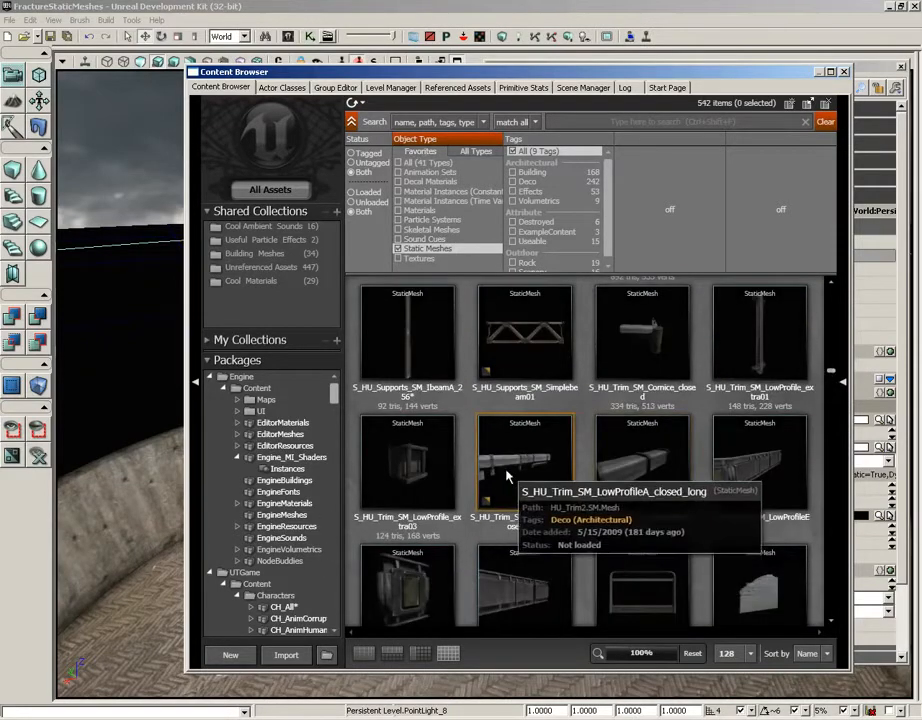
Select the static mesh S_HU_Trim_SM_LowProfileE_corner and return to the level
{"action": "left_click", "coordinate": [507, 478]}
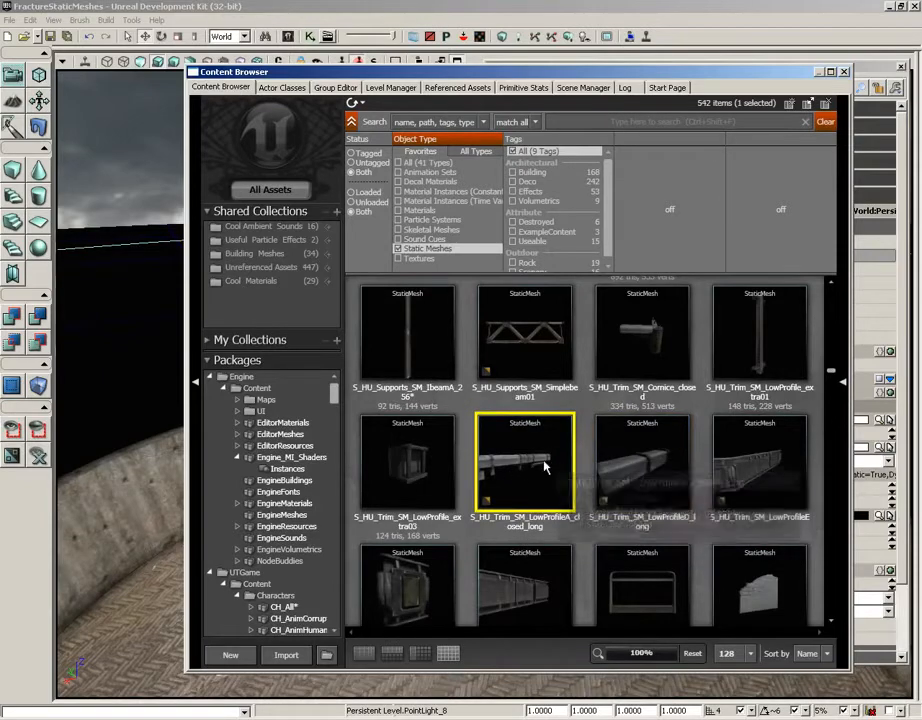
{"action": "left_click", "coordinate": [410, 585]}
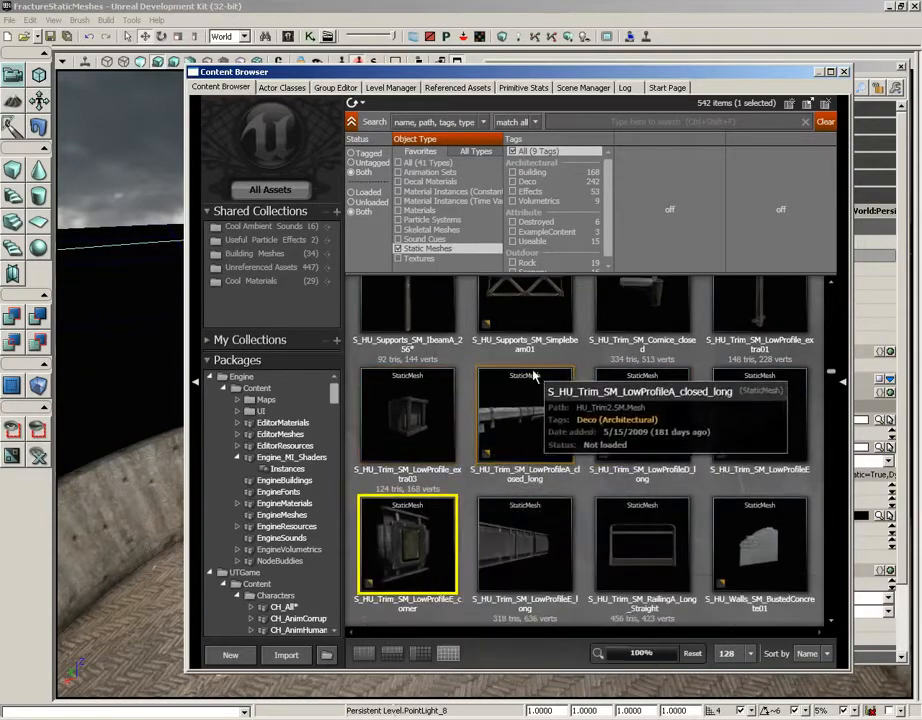
{"action": "left_click", "coordinate": [844, 72]}
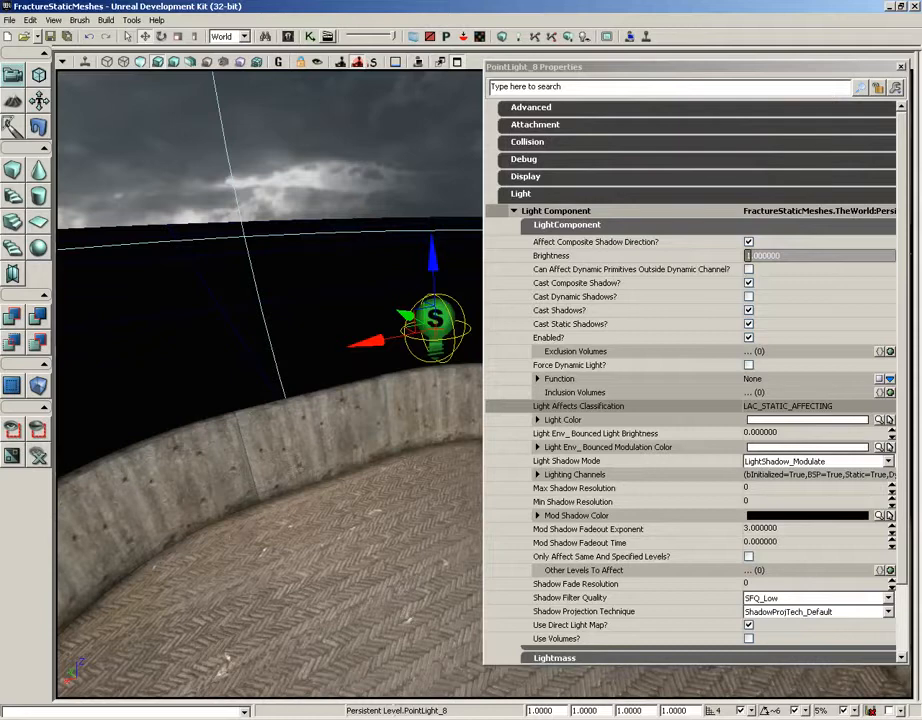
Load the selected trim corner mesh and add it to the arena floor as an InterpActor
{"action": "right_click", "coordinate": [246, 628]}
{"action": "mouse_move", "coordinate": [282, 588]}
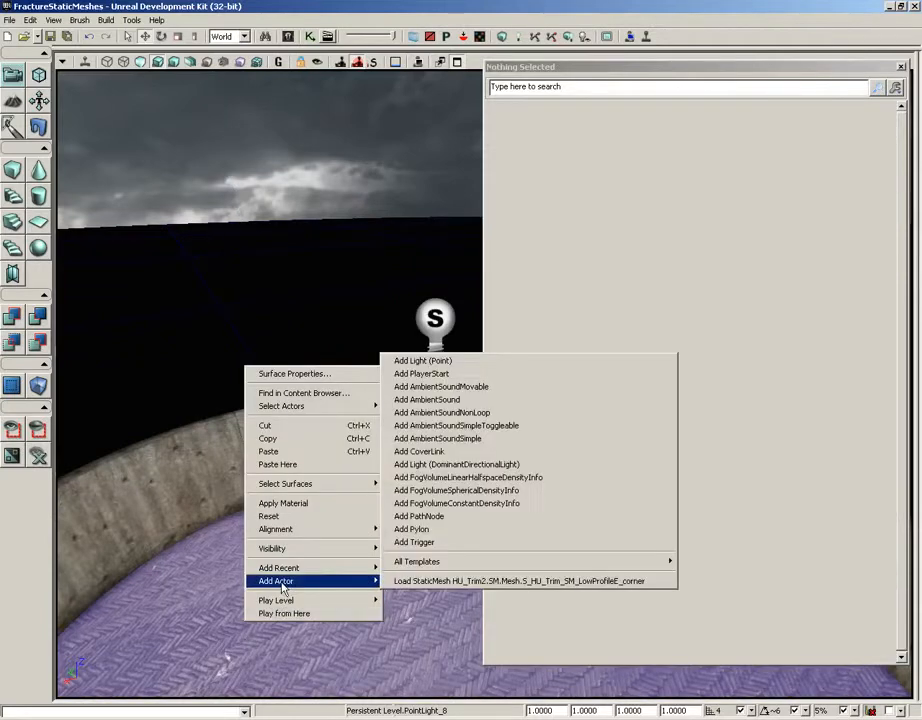
{"action": "left_click", "coordinate": [436, 582]}
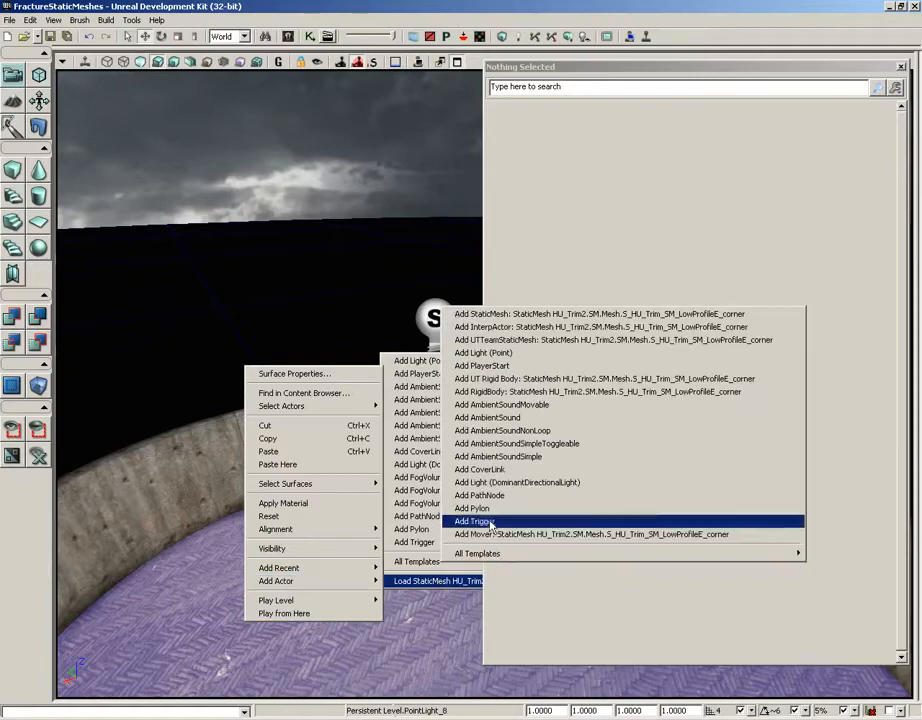
{"action": "left_click", "coordinate": [493, 328]}
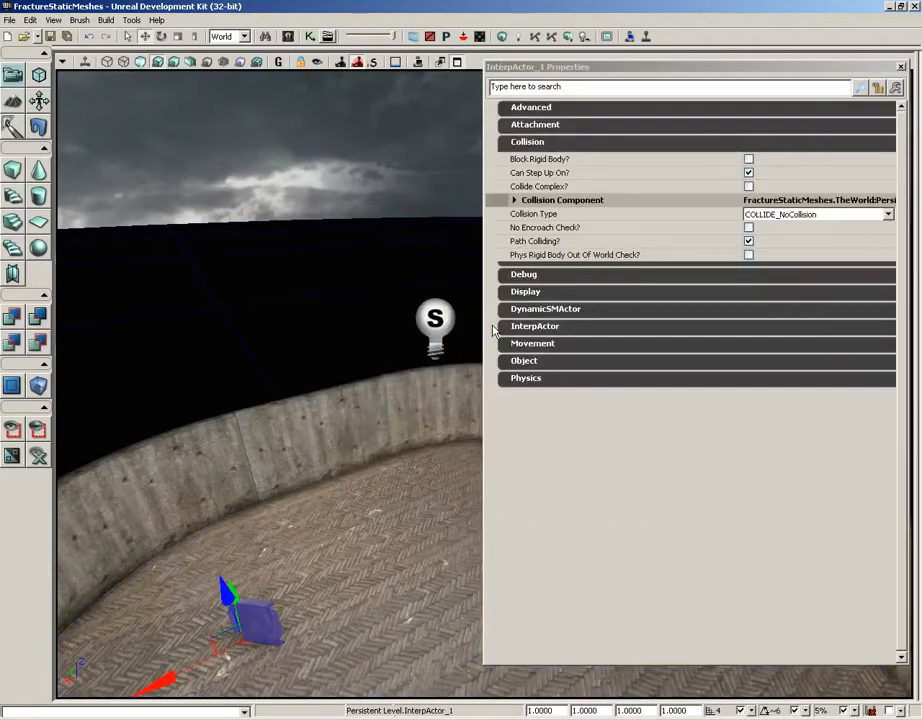
Expand the InterpActor's Light Environment settings under DynamicSMActor
{"action": "left_click_drag", "start_coordinate": [380, 400], "coordinate": [345, 355]}
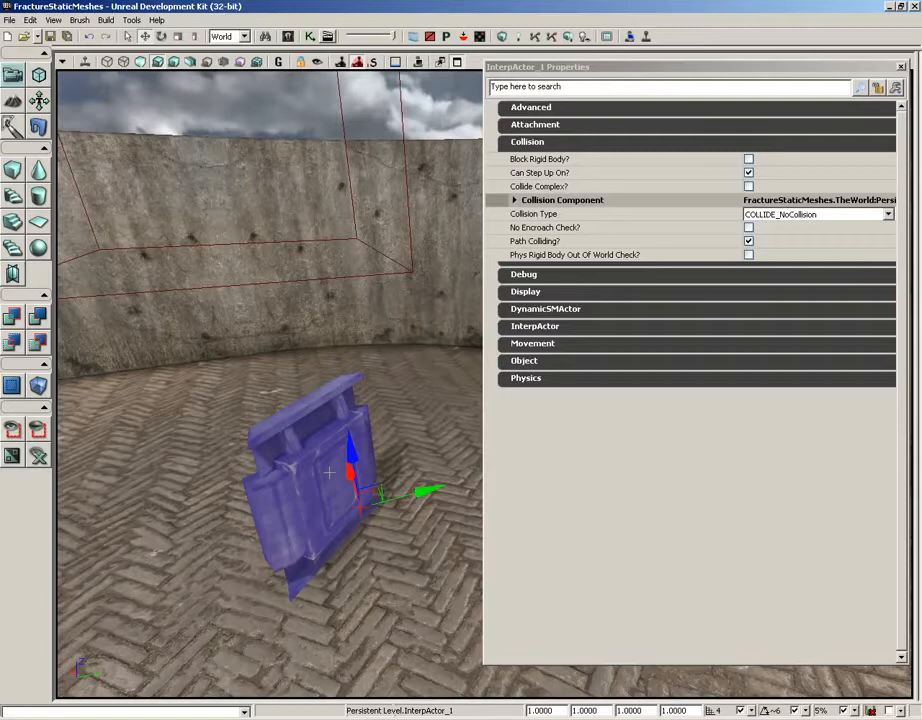
{"action": "left_click", "coordinate": [519, 312]}
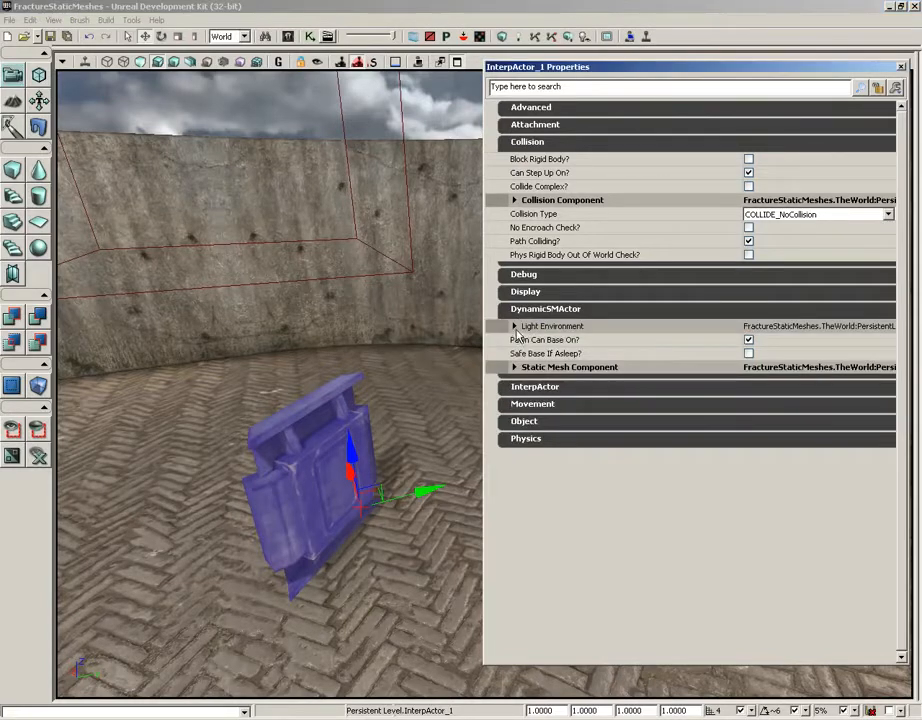
{"action": "left_click", "coordinate": [515, 327]}
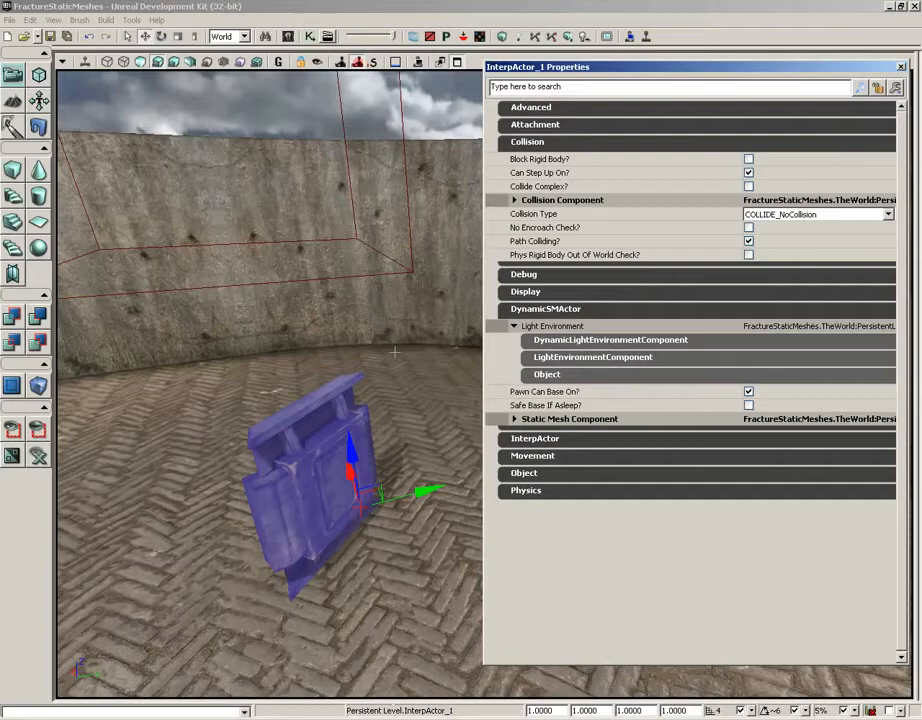
Close the InterpActor's properties and expand the LightComponent settings of the point light in the arena
{"action": "left_click", "coordinate": [902, 67]}
{"action": "left_click_drag", "start_coordinate": [584, 373], "coordinate": [120, 202]}
{"action": "double_click", "coordinate": [438, 444]}
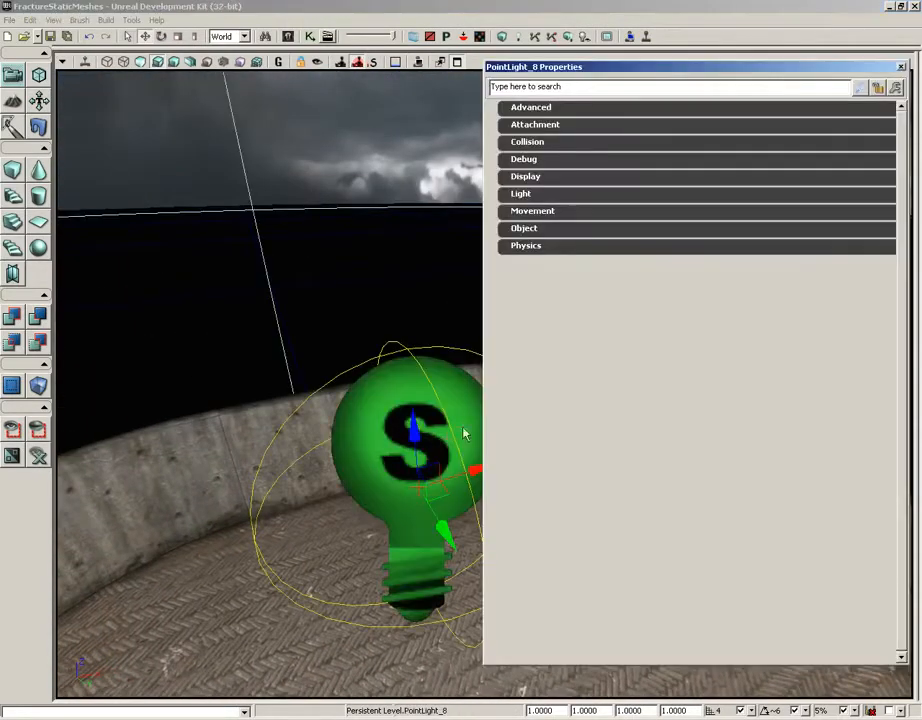
{"action": "left_click", "coordinate": [540, 194]}
{"action": "left_click", "coordinate": [556, 211]}
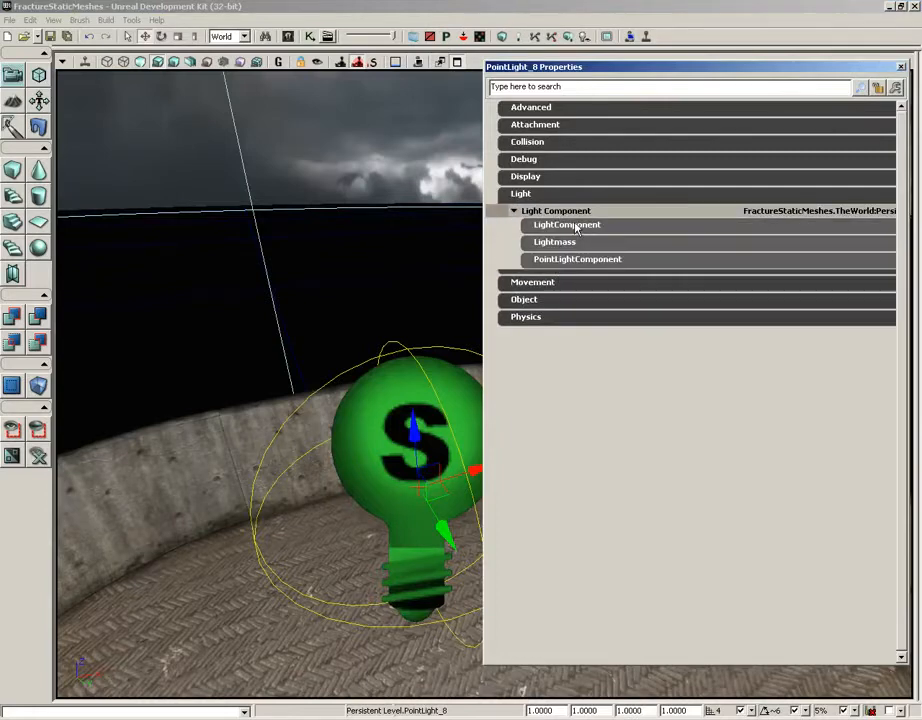
{"action": "left_click", "coordinate": [576, 228]}
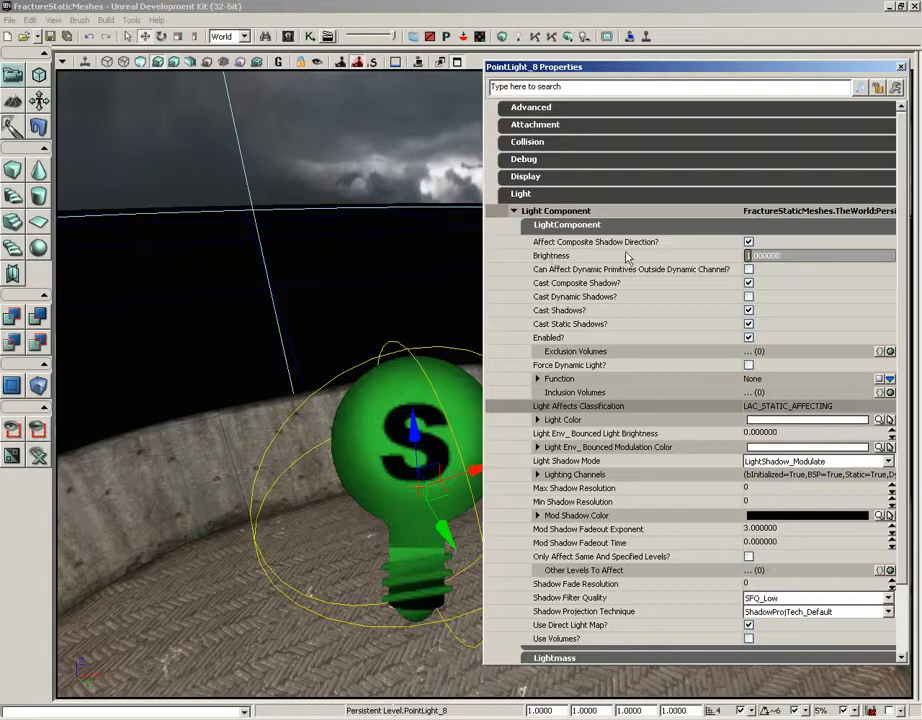
Set the point light's brightness to 10 and view the arena wall and floor
{"action": "left_click_drag", "start_coordinate": [409, 273], "coordinate": [453, 326]}
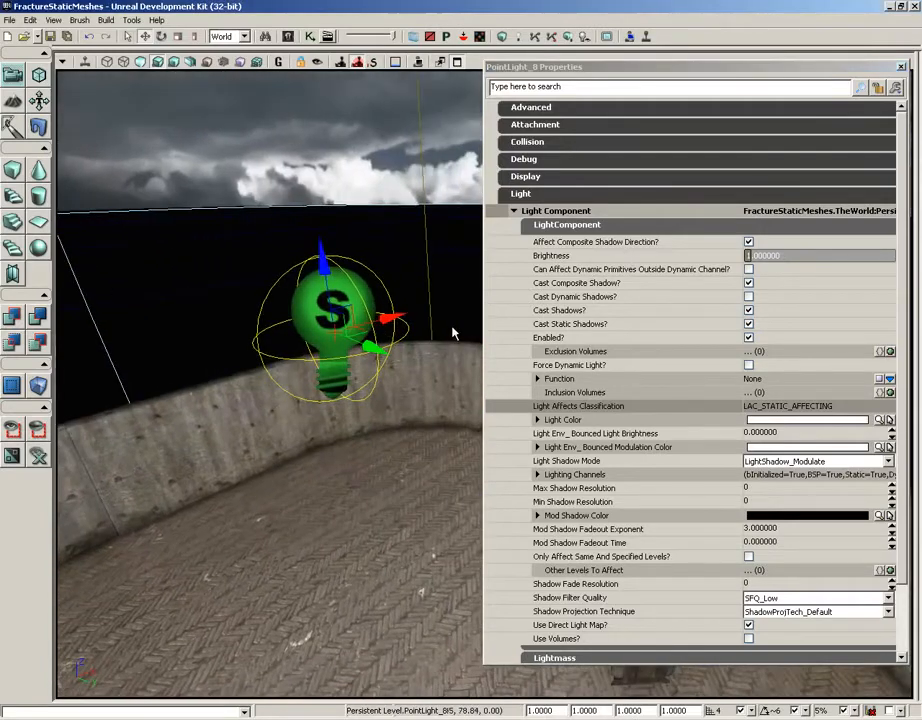
{"action": "left_click", "coordinate": [758, 256]}
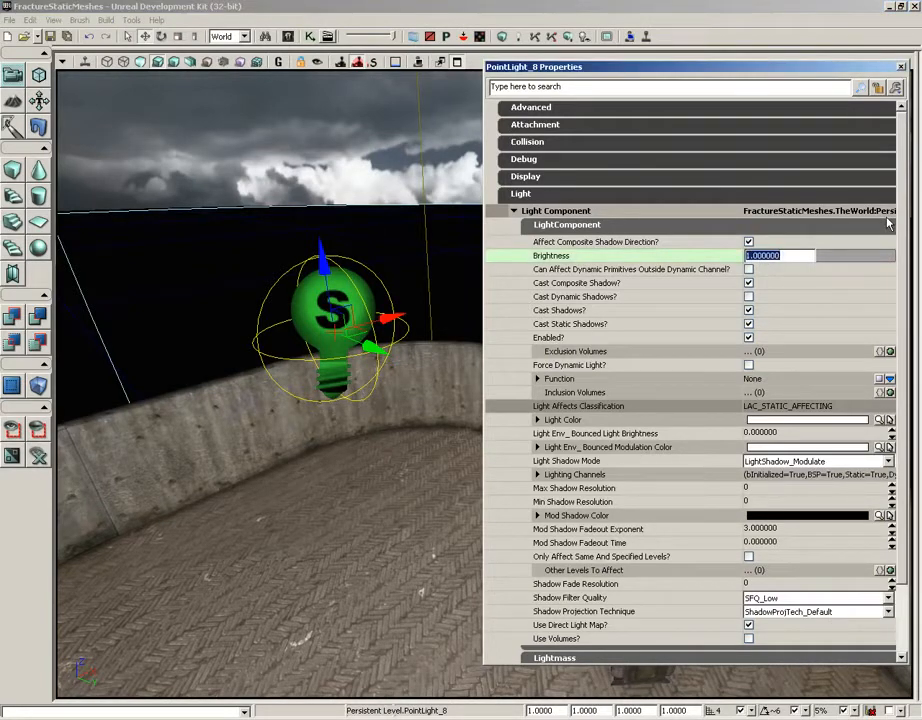
{"action": "type", "text": "10"}
{"action": "key", "text": "Return"}
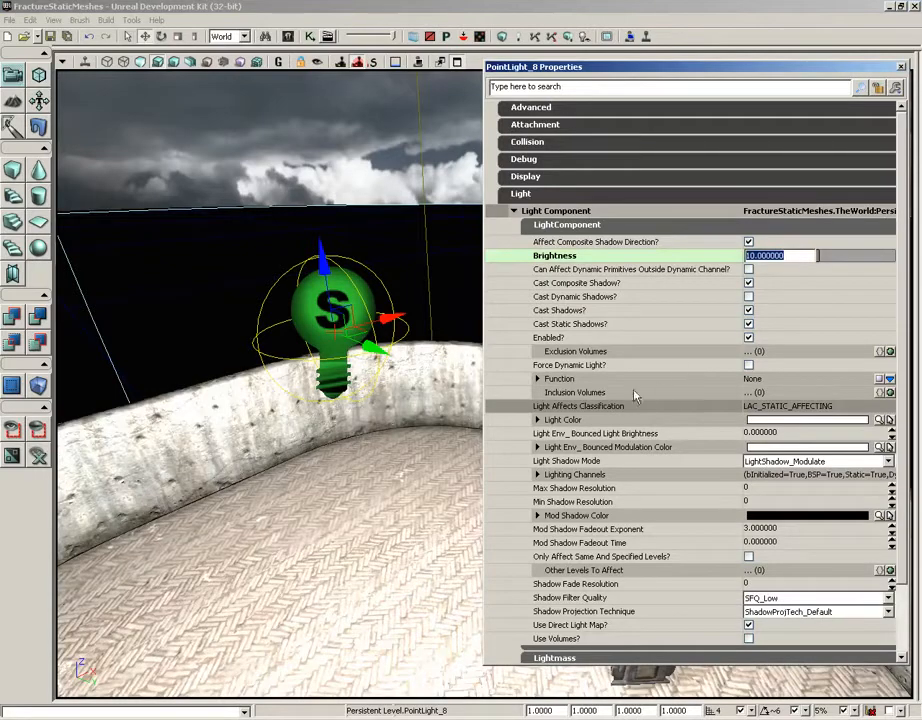
{"action": "left_click", "coordinate": [388, 428]}
{"action": "right_click_drag", "start_coordinate": [388, 428], "coordinate": [470, 350]}
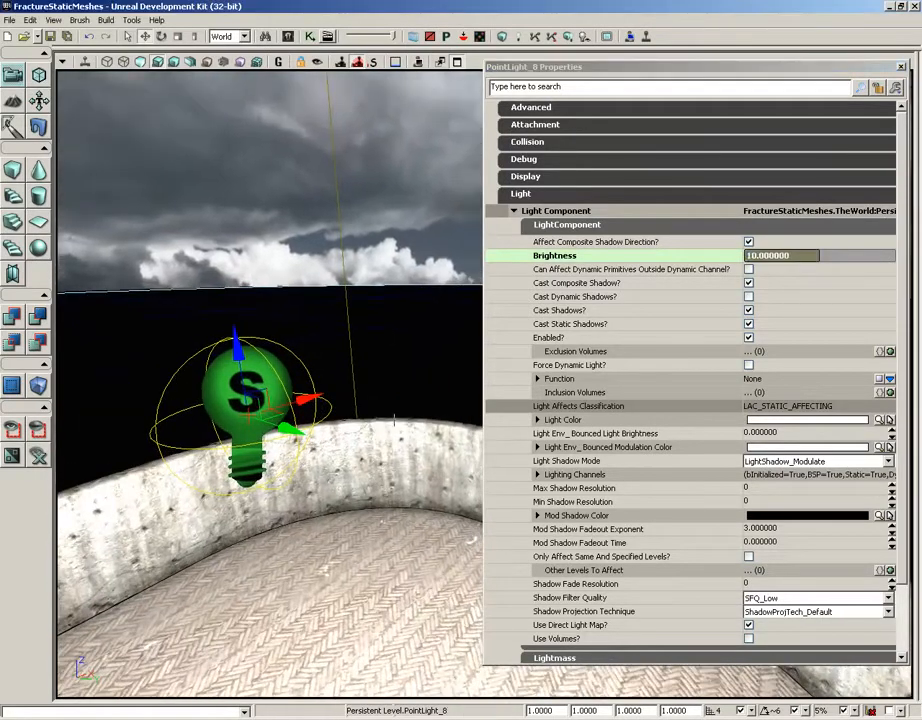
Try a brightness of 0.2 and then 5 on the point light
{"action": "left_click", "coordinate": [780, 257]}
{"action": "type", "text": "0.2"}
{"action": "key", "text": "Return"}
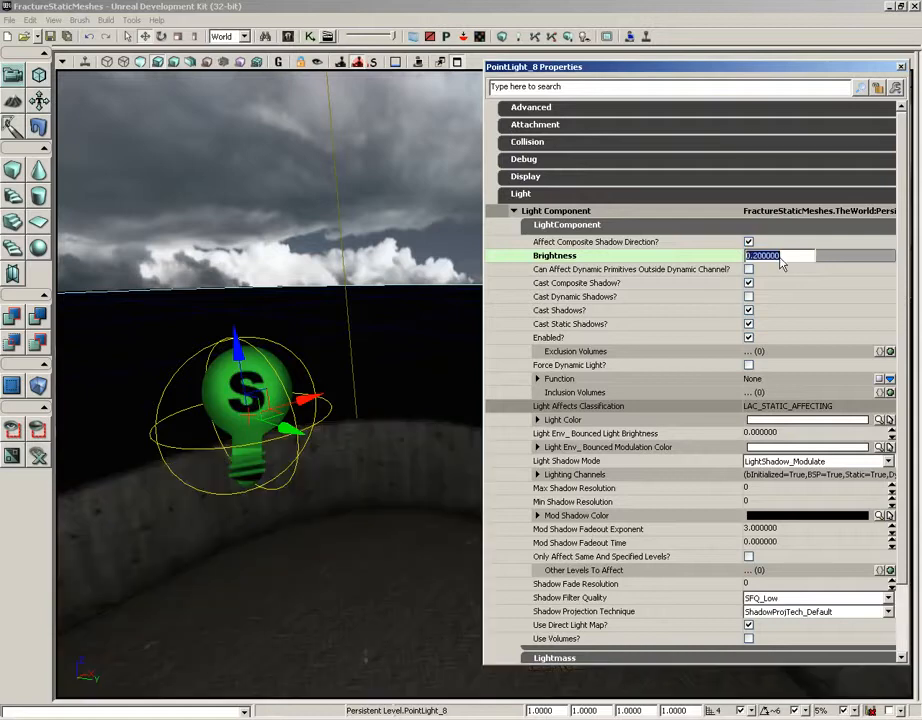
{"action": "left_click", "coordinate": [783, 258]}
{"action": "left_click_drag", "start_coordinate": [776, 262], "coordinate": [729, 260]}
{"action": "type", "text": "5"}
{"action": "key", "text": "Return"}
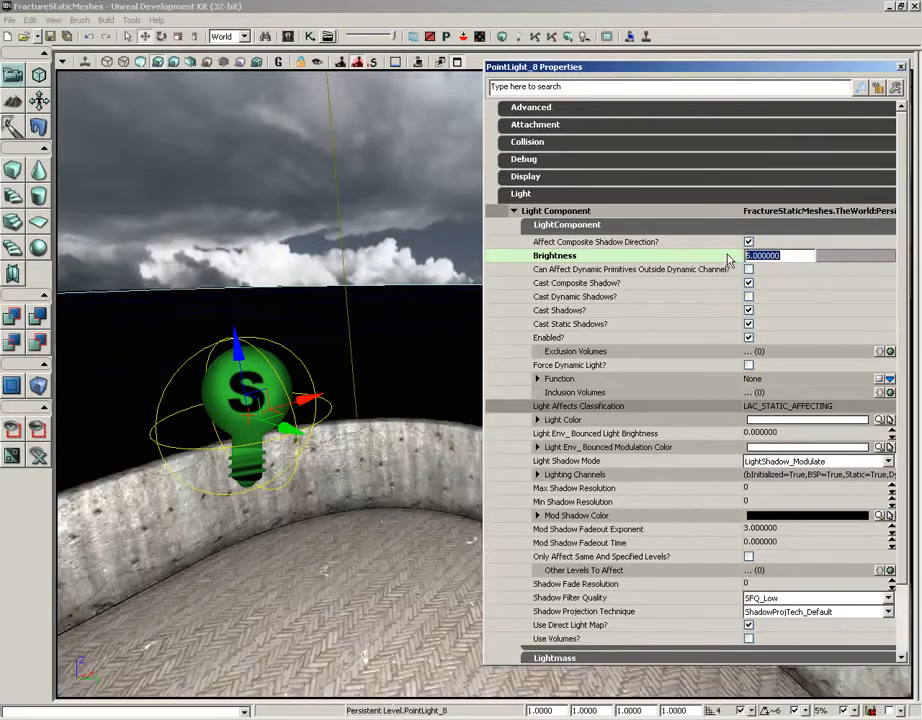
{"action": "left_click", "coordinate": [712, 272]}
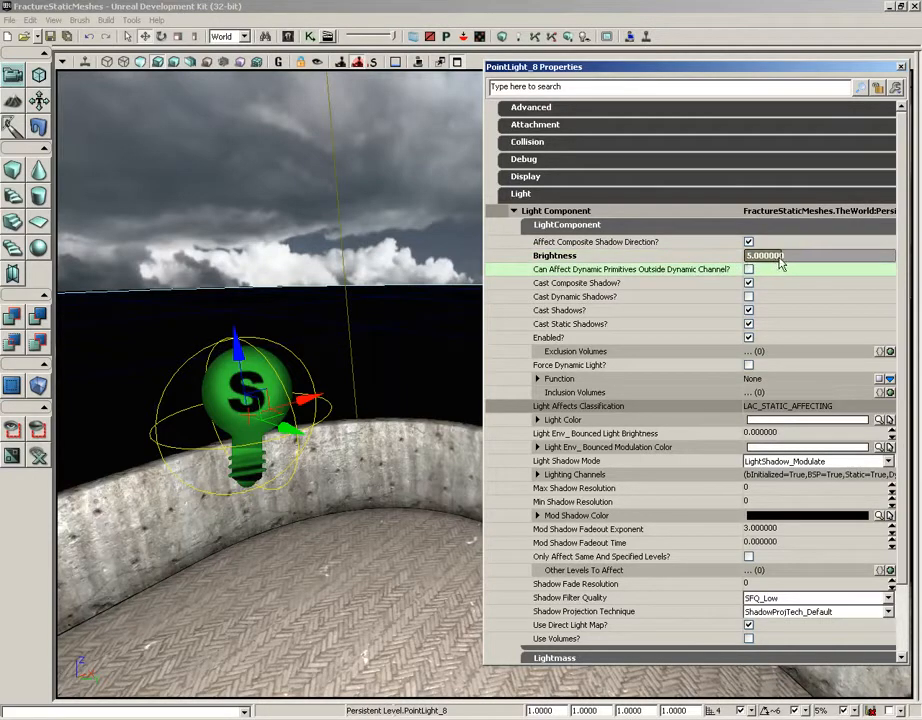
Adjust the point light's brightness with its slider, lowering it to about 1.42 and raising it to about 9.1
{"action": "left_click_drag", "start_coordinate": [778, 258], "coordinate": [756, 256]}
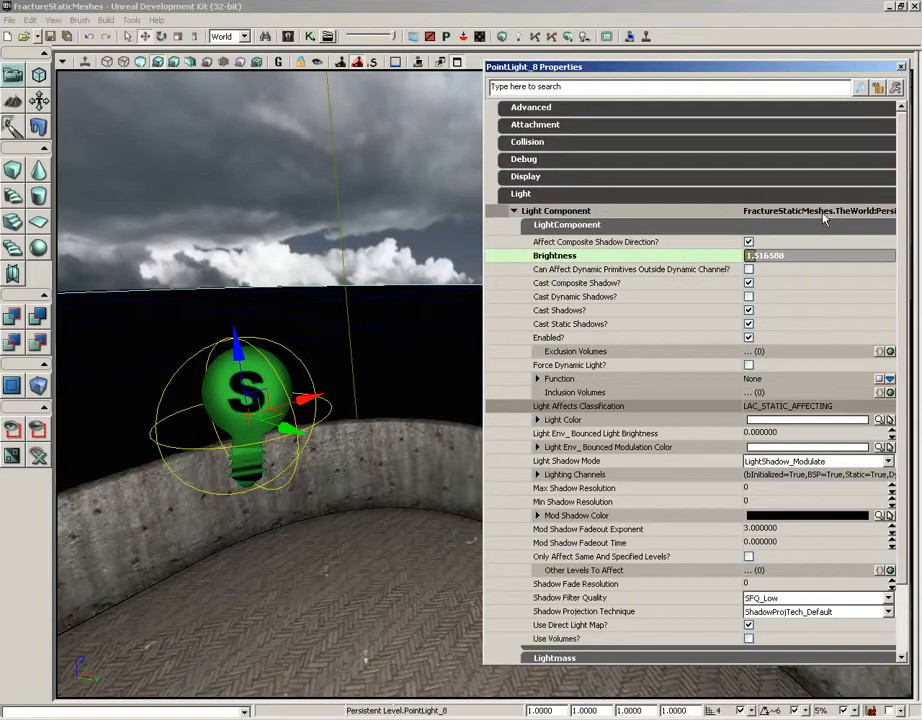
{"action": "left_click_drag", "start_coordinate": [775, 261], "coordinate": [774, 257]}
{"action": "left_click_drag", "start_coordinate": [431, 264], "coordinate": [429, 264]}
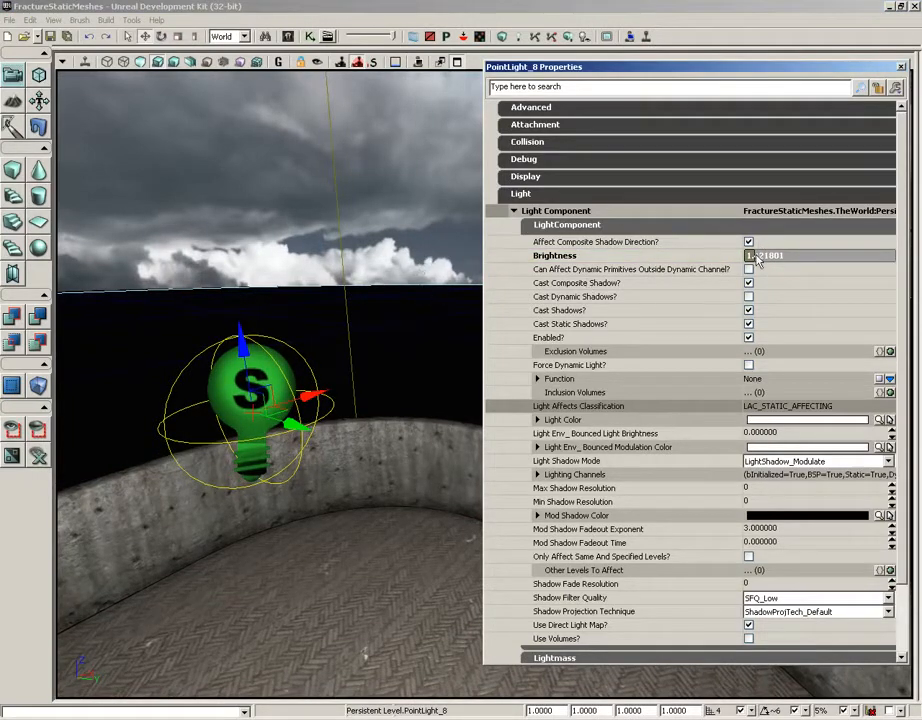
{"action": "left_click_drag", "start_coordinate": [403, 354], "coordinate": [376, 381]}
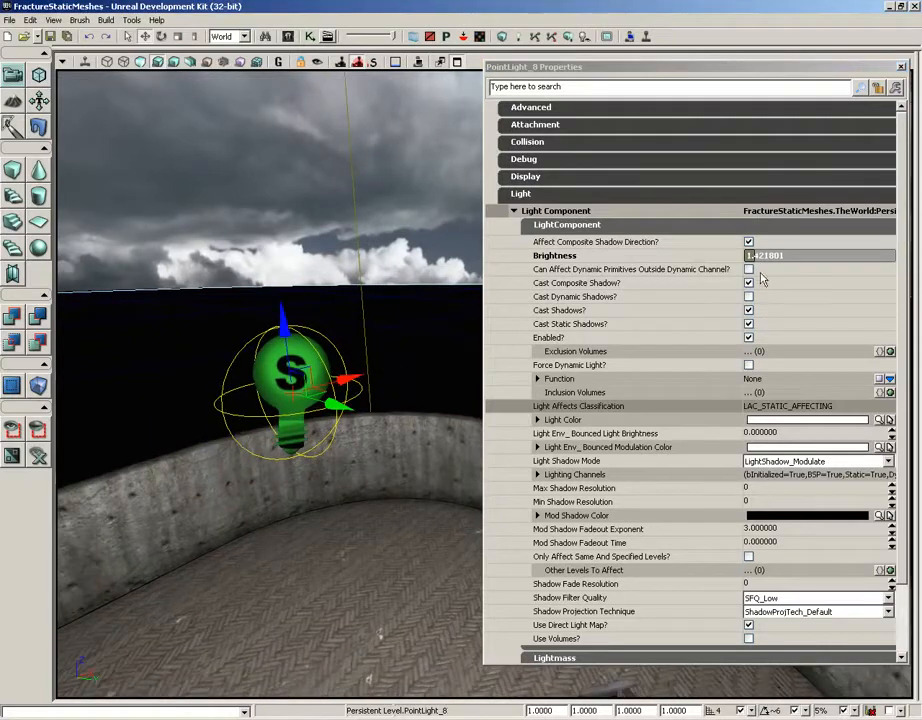
{"action": "left_click_drag", "start_coordinate": [759, 257], "coordinate": [800, 256]}
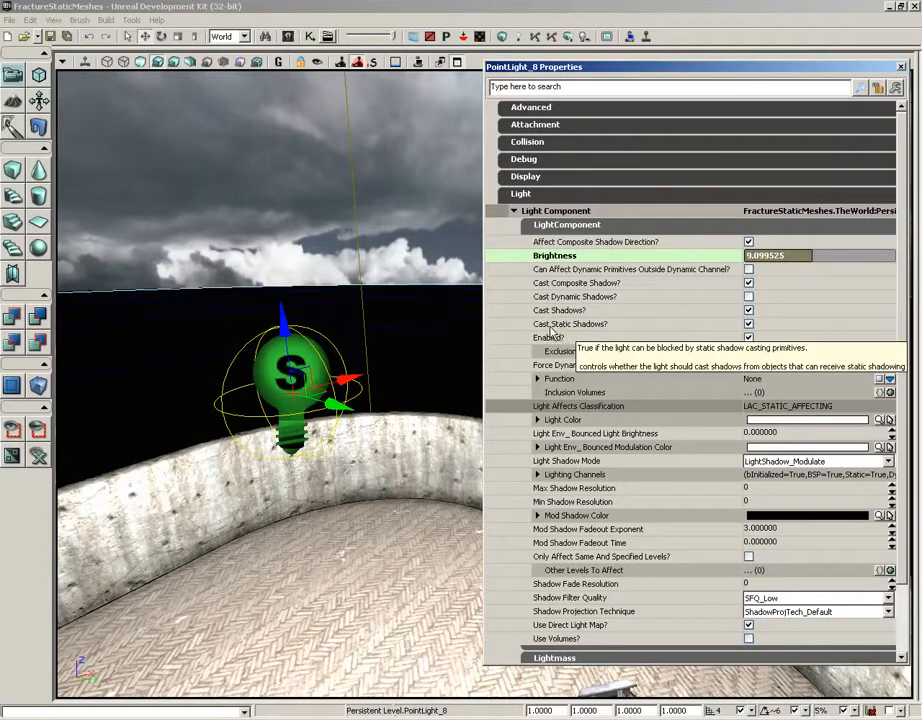
Toggle the point light's Enabled option off and on to compare the arena in Lit view mode, leaving the light enabled
{"action": "left_click", "coordinate": [749, 338]}
{"action": "left_click", "coordinate": [749, 338]}
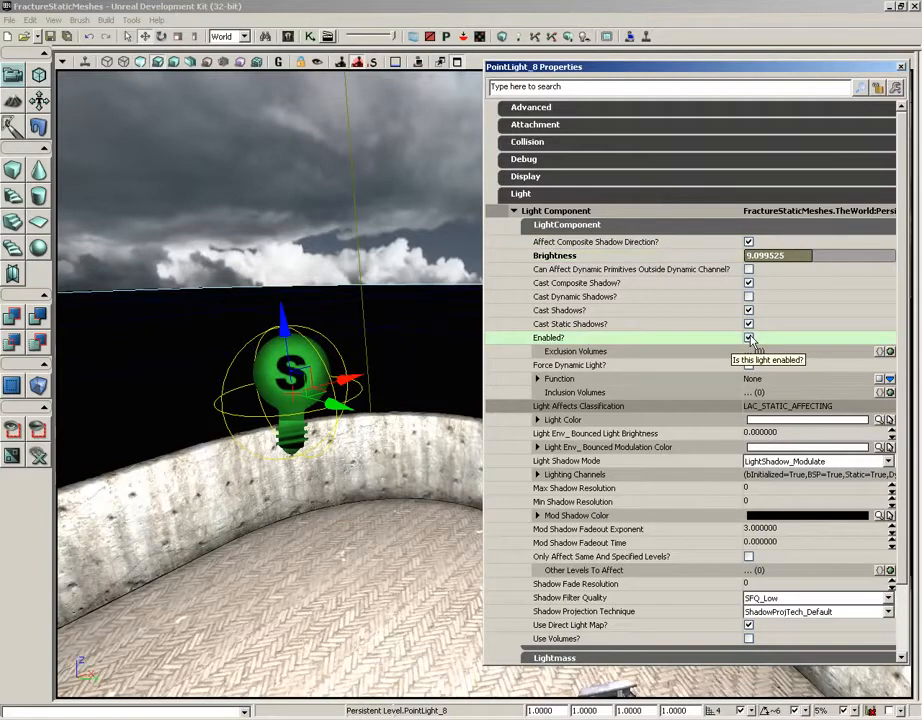
{"action": "left_click", "coordinate": [751, 340]}
{"action": "right_click_drag", "start_coordinate": [388, 390], "coordinate": [396, 412]}
{"action": "middle_click_drag", "start_coordinate": [396, 415], "coordinate": [397, 468]}
{"action": "right_click_drag", "start_coordinate": [270, 380], "coordinate": [260, 365]}
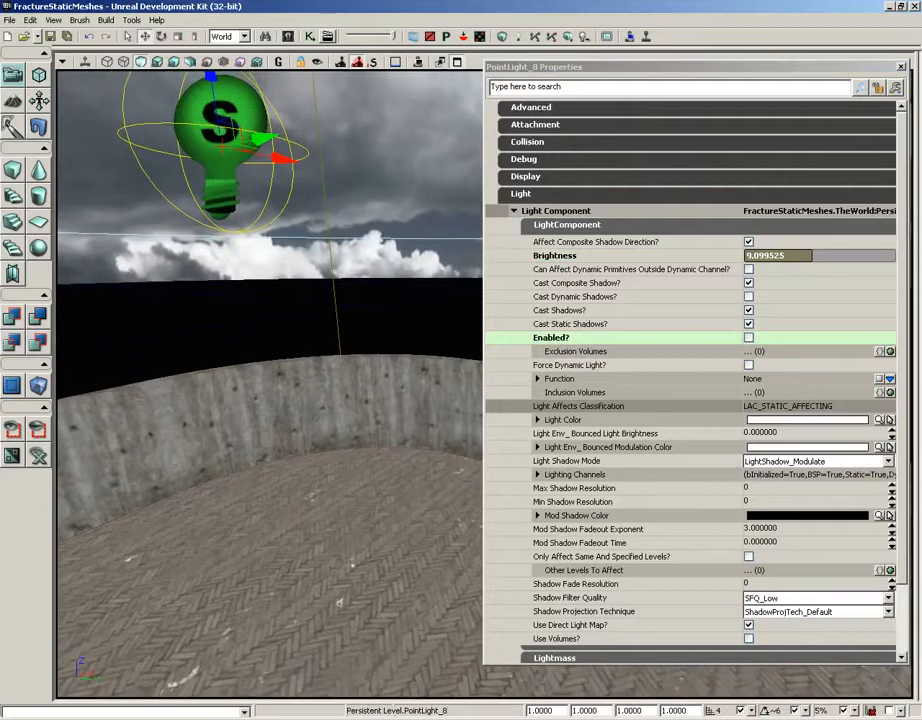
{"action": "left_click", "coordinate": [157, 63]}
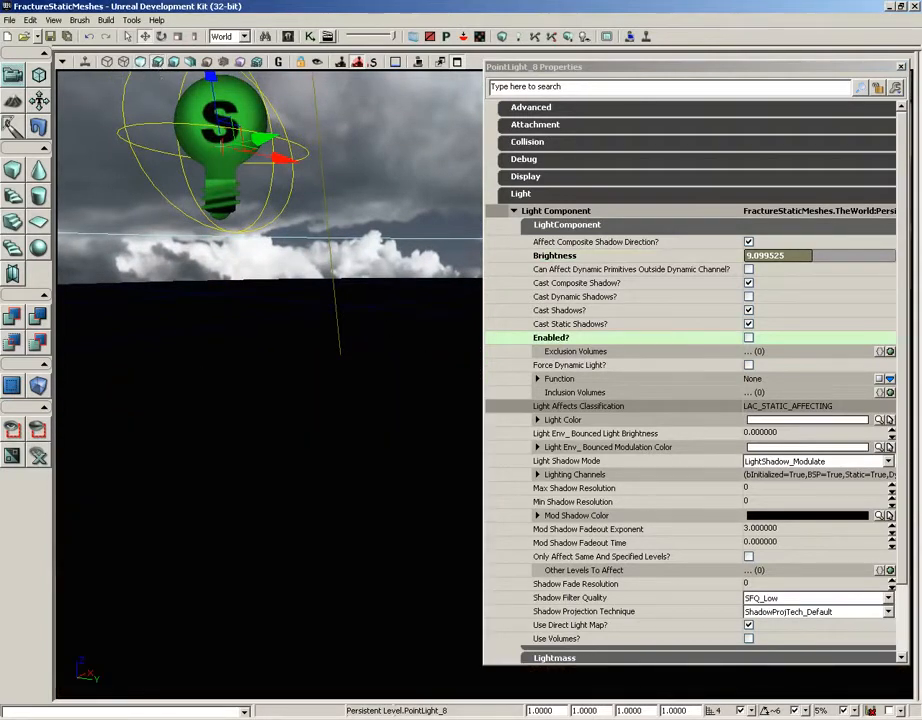
{"action": "left_click", "coordinate": [748, 338]}
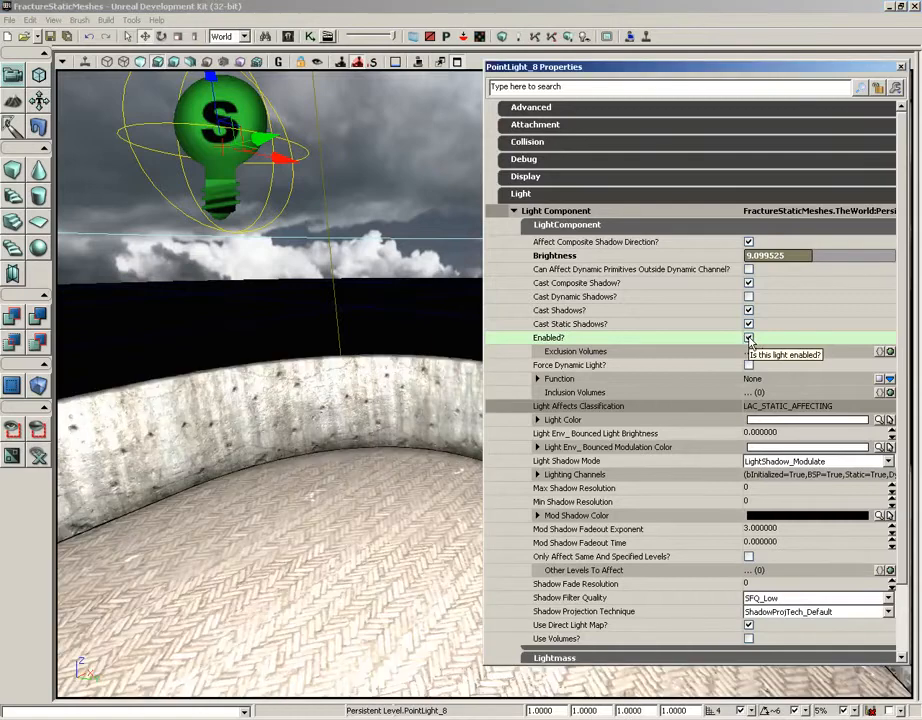
{"action": "left_click", "coordinate": [748, 338]}
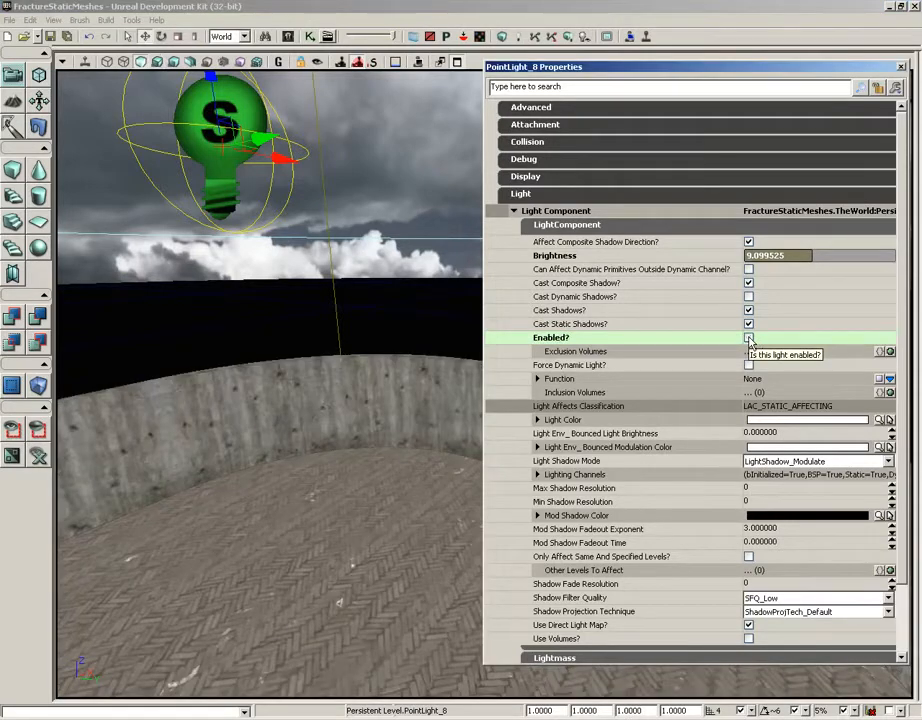
{"action": "left_click", "coordinate": [748, 338]}
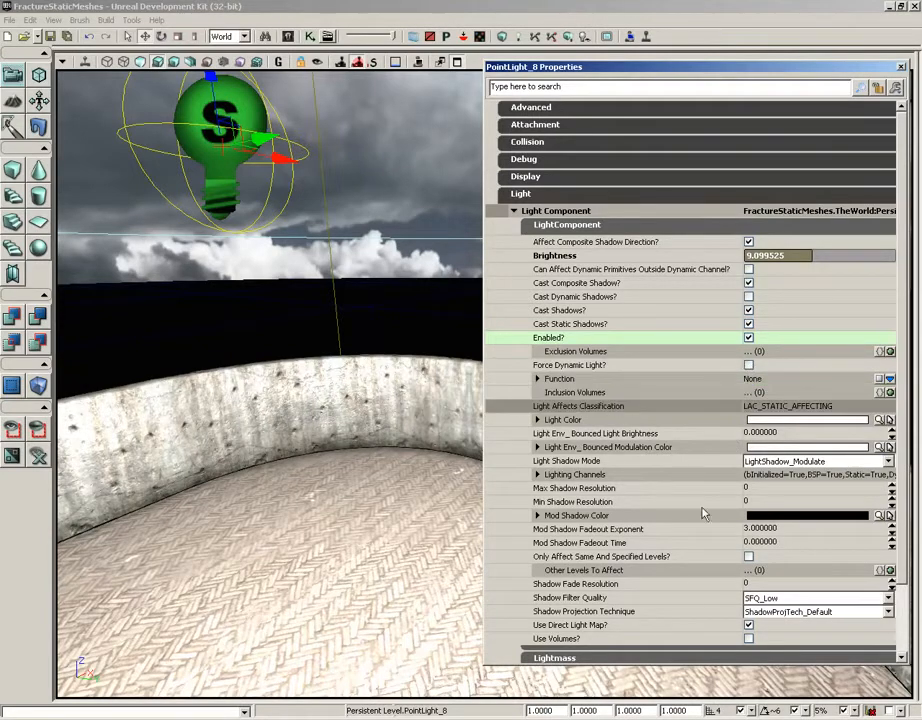
Expand Light Color and change the point light's color to bright green, about R 67, G 239, B 10
{"action": "left_click", "coordinate": [540, 423]}
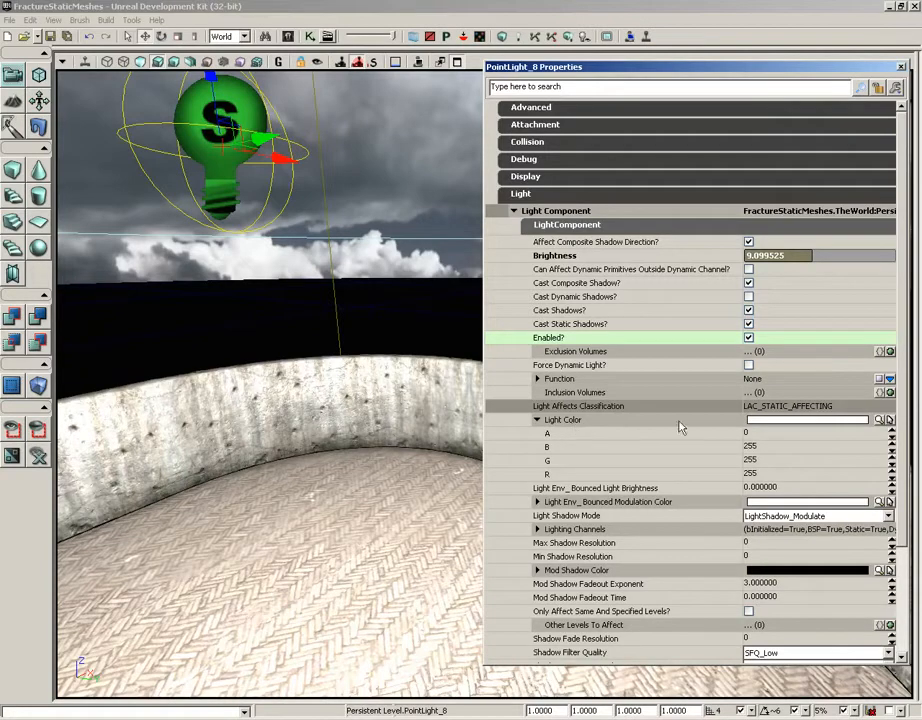
{"action": "left_click", "coordinate": [881, 421]}
{"action": "left_click_drag", "start_coordinate": [716, 192], "coordinate": [691, 104]}
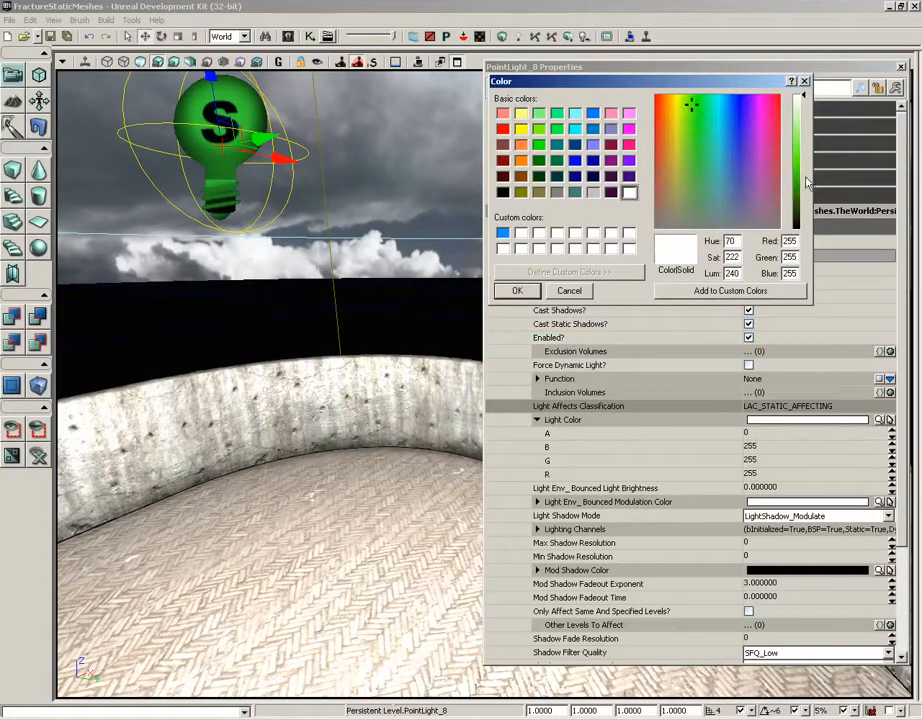
{"action": "left_click_drag", "start_coordinate": [806, 181], "coordinate": [806, 162]}
{"action": "left_click", "coordinate": [517, 290]}
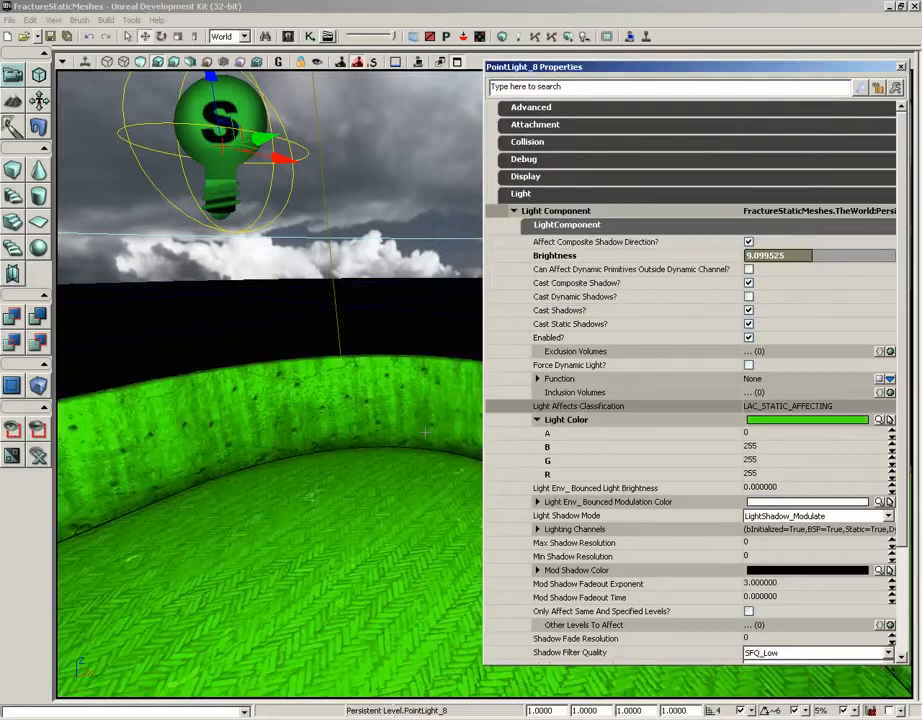
Set the point light's brightness to 1
{"action": "left_click", "coordinate": [800, 257]}
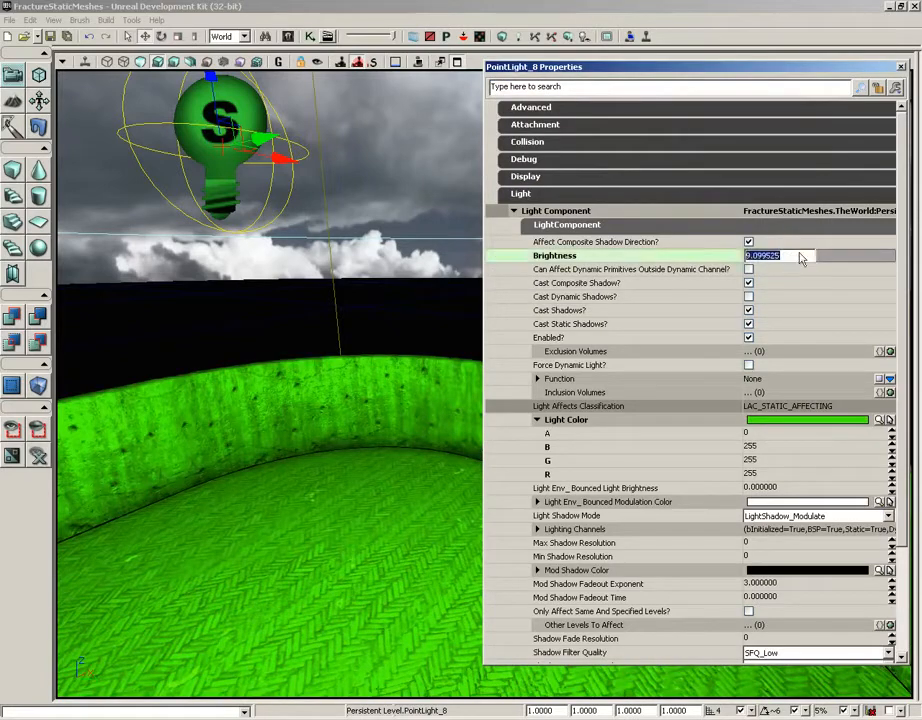
{"action": "type", "text": "1"}
{"action": "key", "text": "Return"}
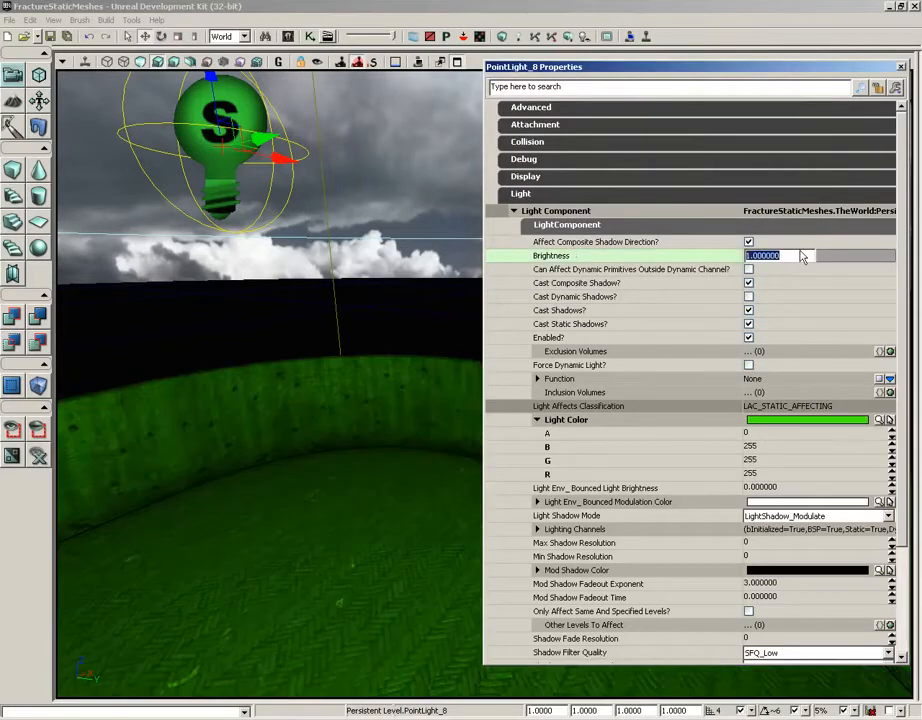
Change the point light's color to white, with red, green and blue at 255
{"action": "left_click", "coordinate": [878, 420]}
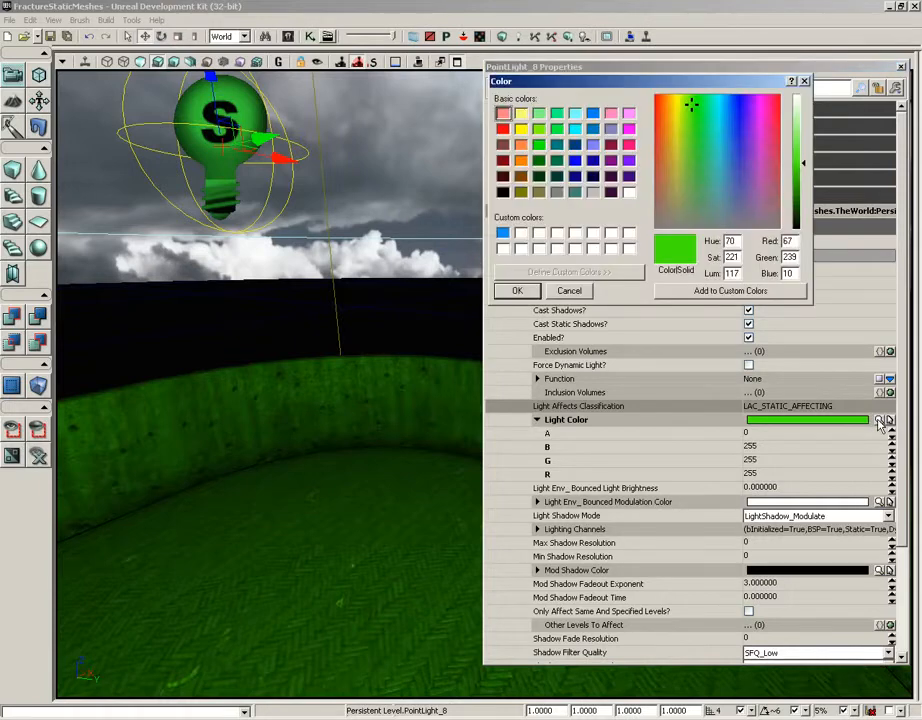
{"action": "left_click", "coordinate": [690, 213]}
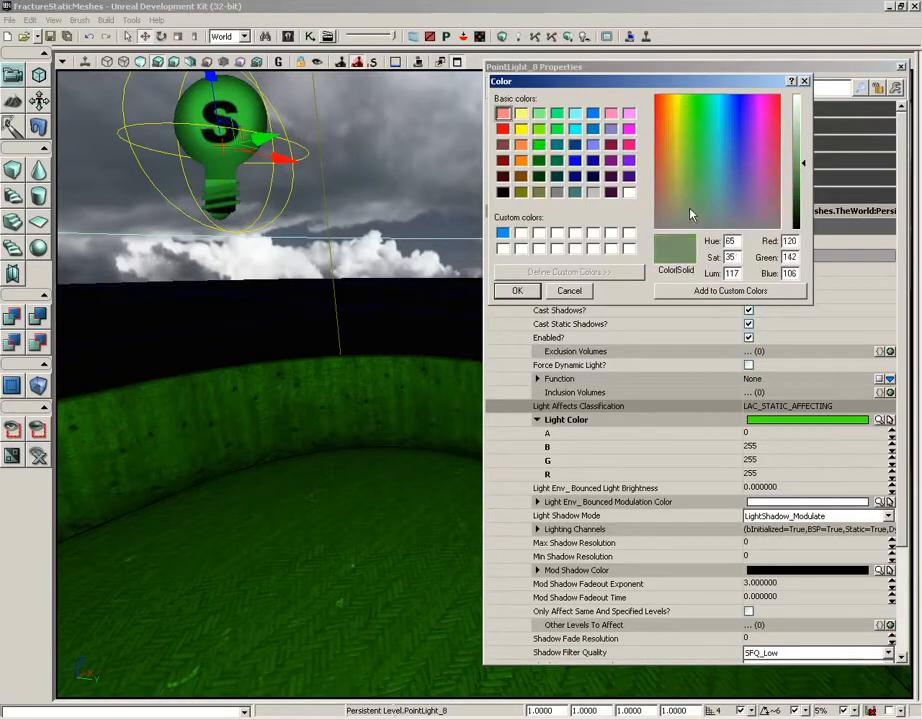
{"action": "left_click_drag", "start_coordinate": [690, 213], "coordinate": [689, 226]}
{"action": "left_click", "coordinate": [798, 96]}
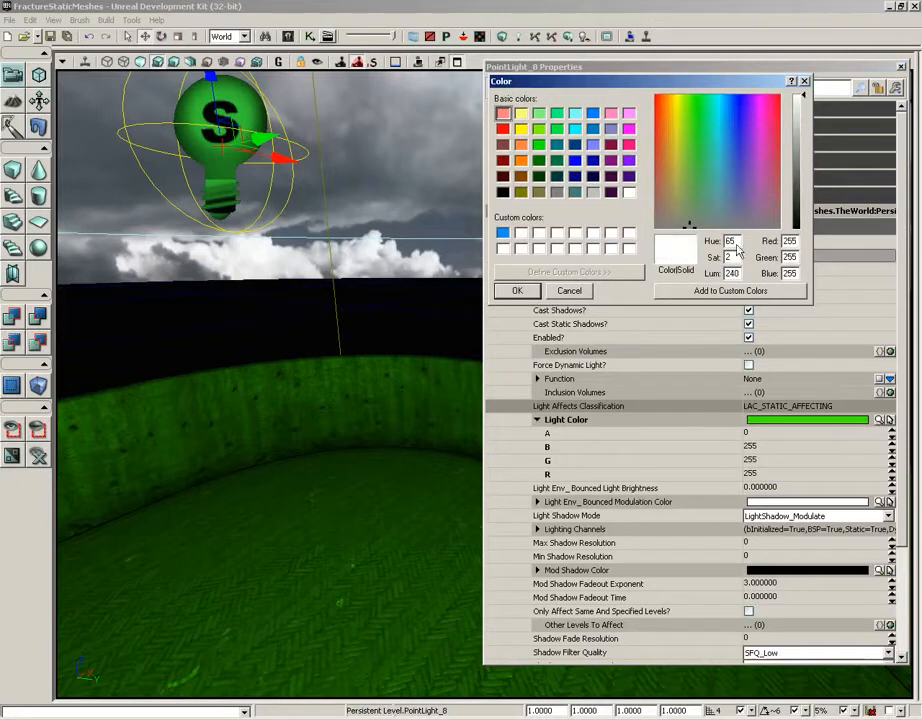
{"action": "left_click", "coordinate": [517, 290]}
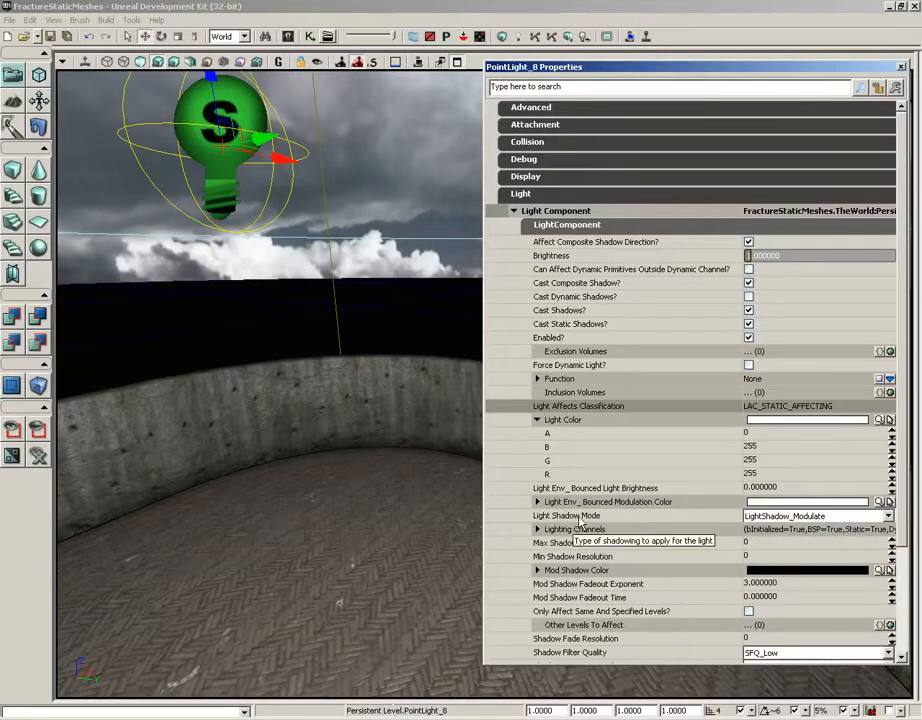
Review the Light Shadow Mode options, keep LightShadow_Modulate, and enable Use Volumes for the point light
{"action": "left_click", "coordinate": [779, 522]}
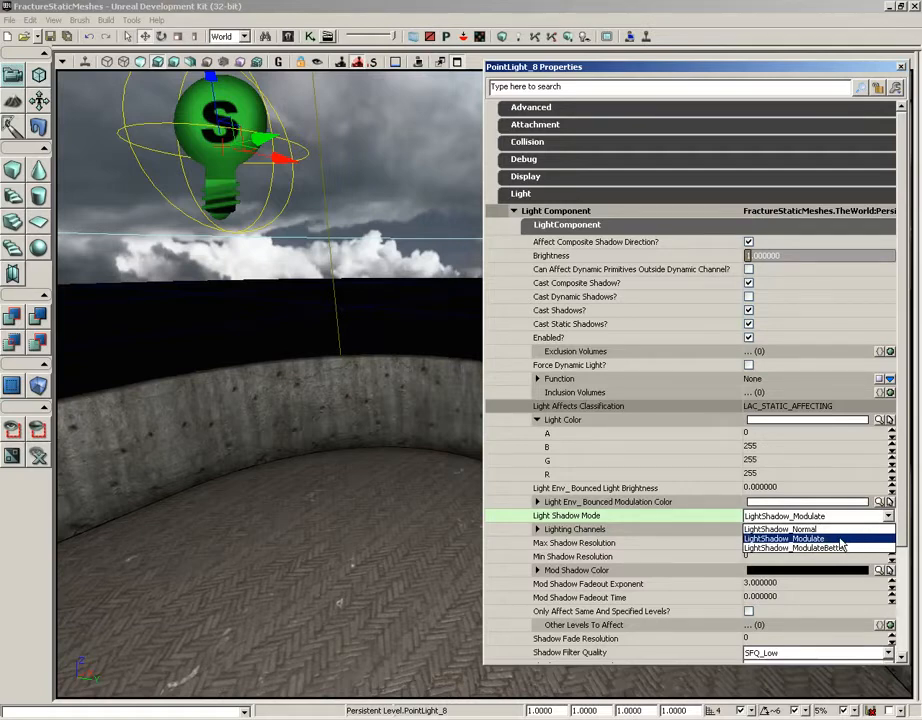
{"action": "left_click", "coordinate": [840, 539]}
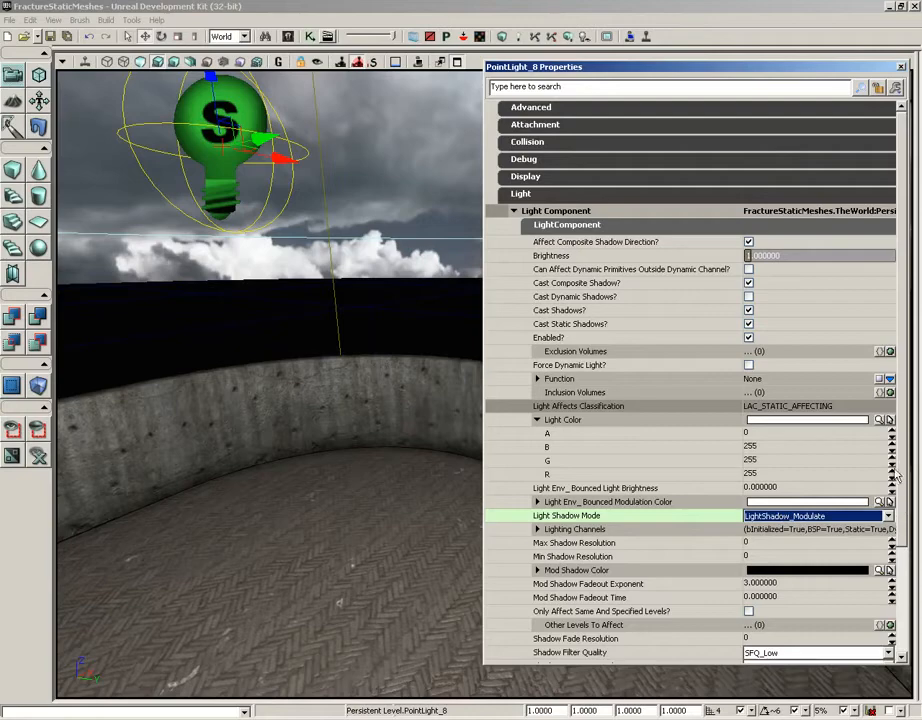
{"action": "scroll", "coordinate": [860, 527], "scroll_direction": "down", "scroll_amount": 3}
{"action": "scroll", "coordinate": [905, 533], "scroll_direction": "down", "scroll_amount": 2}
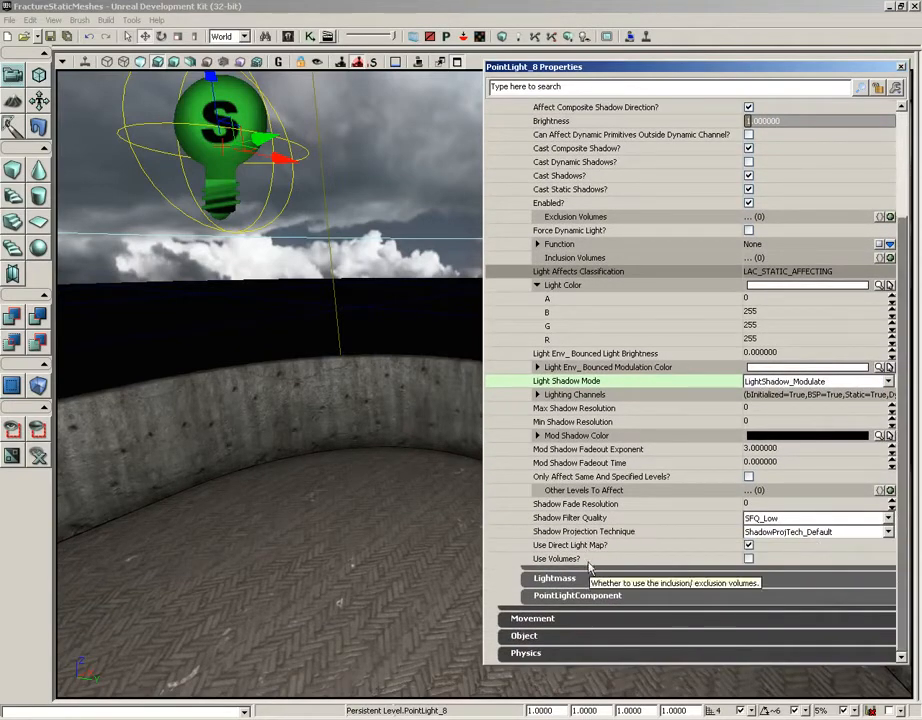
{"action": "left_click", "coordinate": [748, 559]}
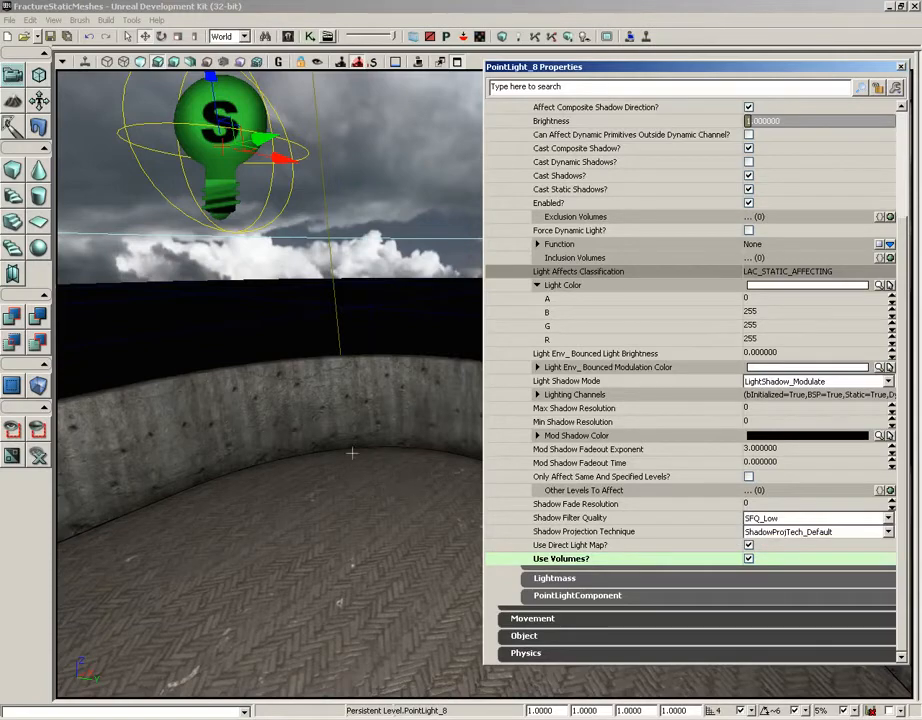
Select the InterpActor trim mesh on the arena floor
{"action": "right_click_drag", "start_coordinate": [345, 494], "coordinate": [580, 541]}
{"action": "left_click_drag", "start_coordinate": [580, 541], "coordinate": [506, 444]}
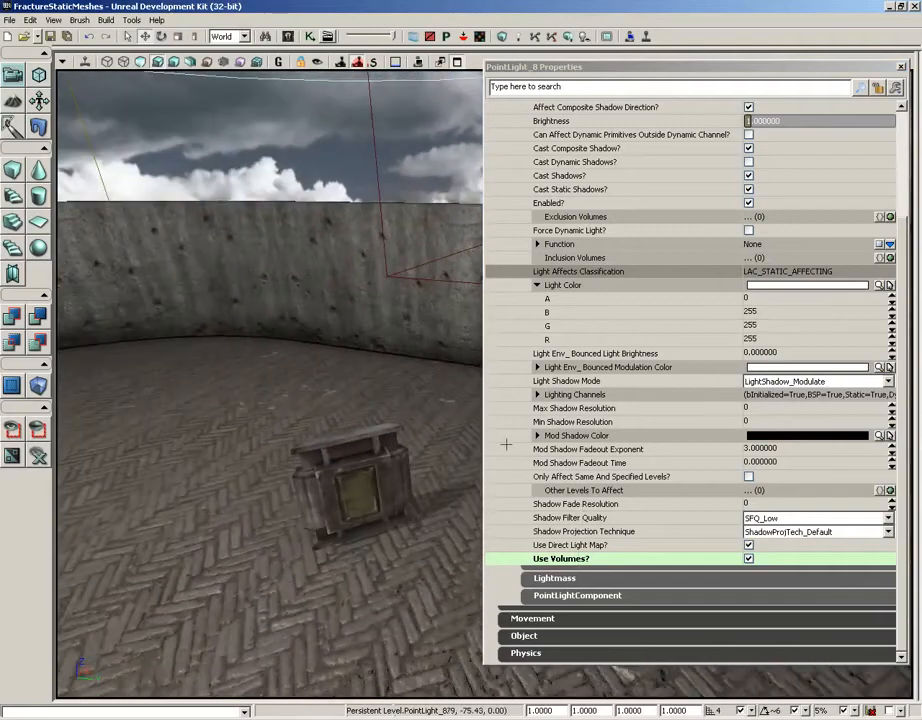
{"action": "left_click", "coordinate": [355, 454]}
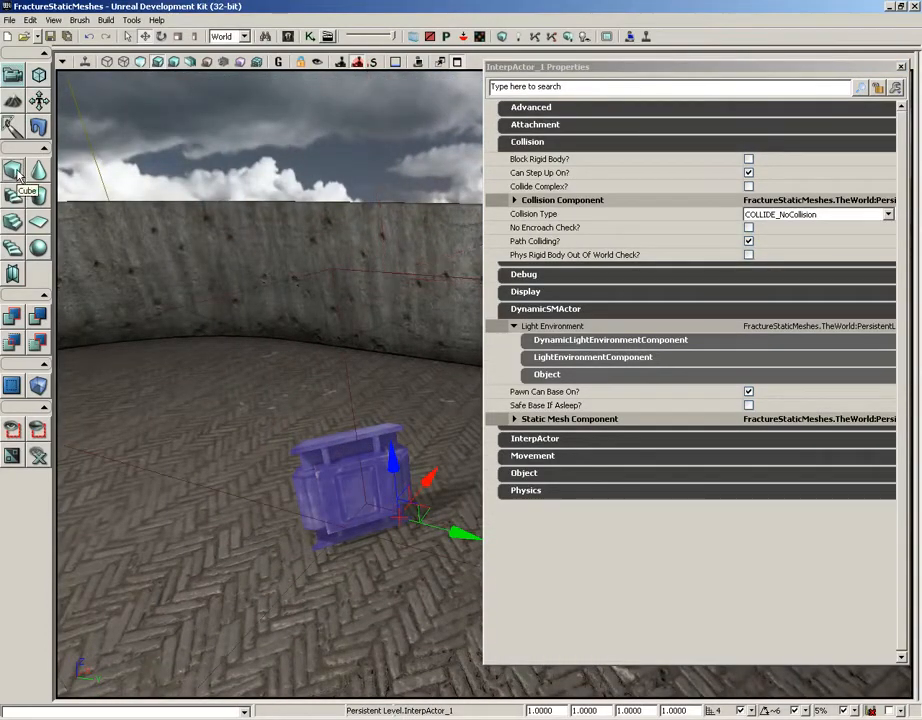
Raise the red builder brush cube so its base sits near the arena floor around the trim mesh
{"action": "left_click_drag", "start_coordinate": [248, 306], "coordinate": [292, 354]}
{"action": "right_click_drag", "start_coordinate": [292, 354], "coordinate": [280, 420]}
{"action": "left_click", "coordinate": [337, 186]}
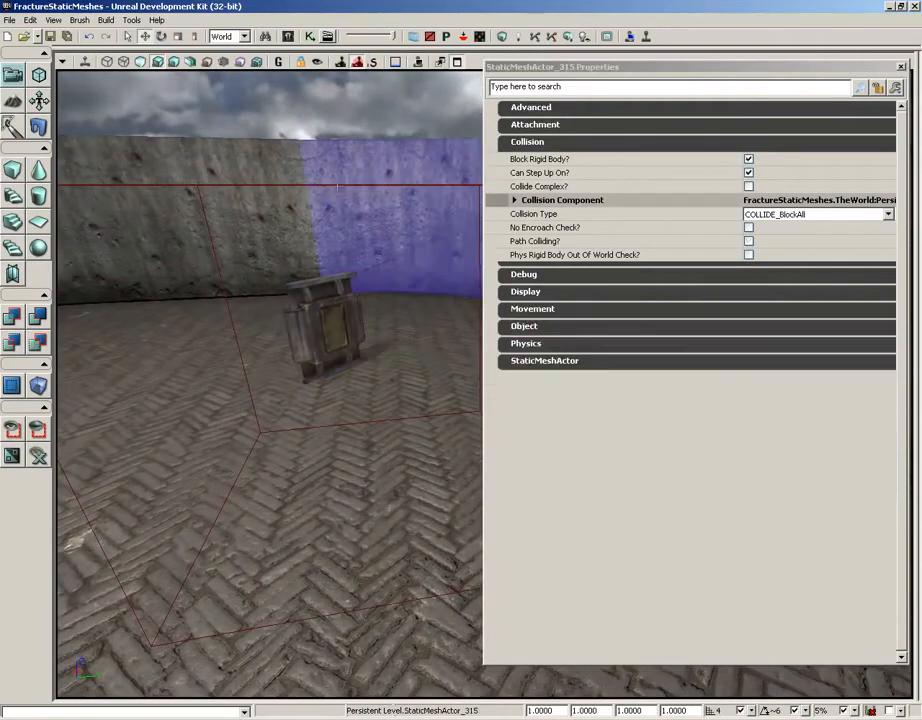
{"action": "left_click", "coordinate": [288, 186]}
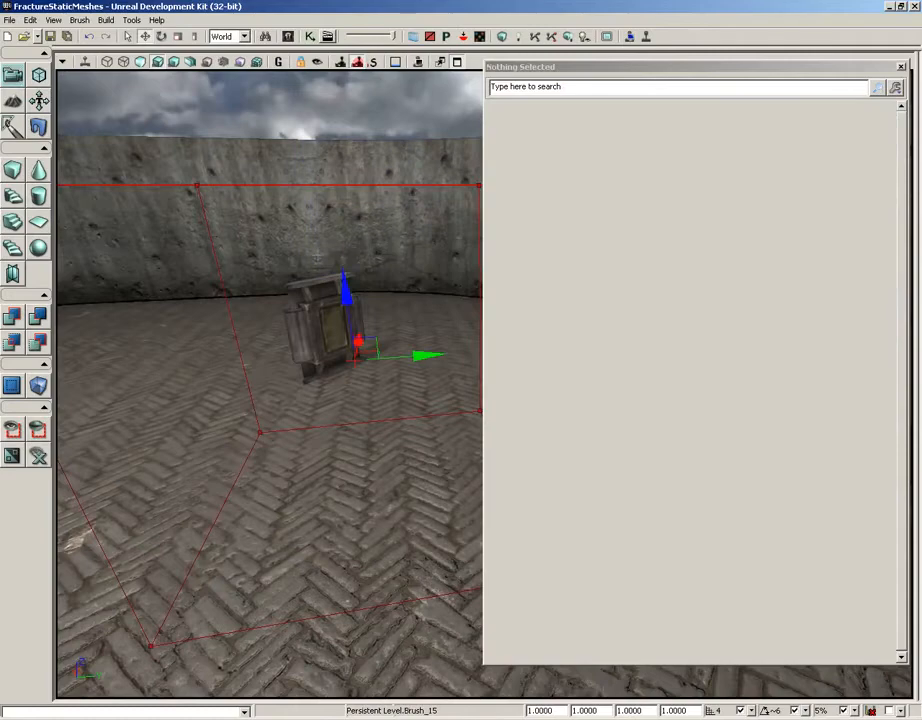
{"action": "left_click_drag", "start_coordinate": [344, 300], "coordinate": [345, 243]}
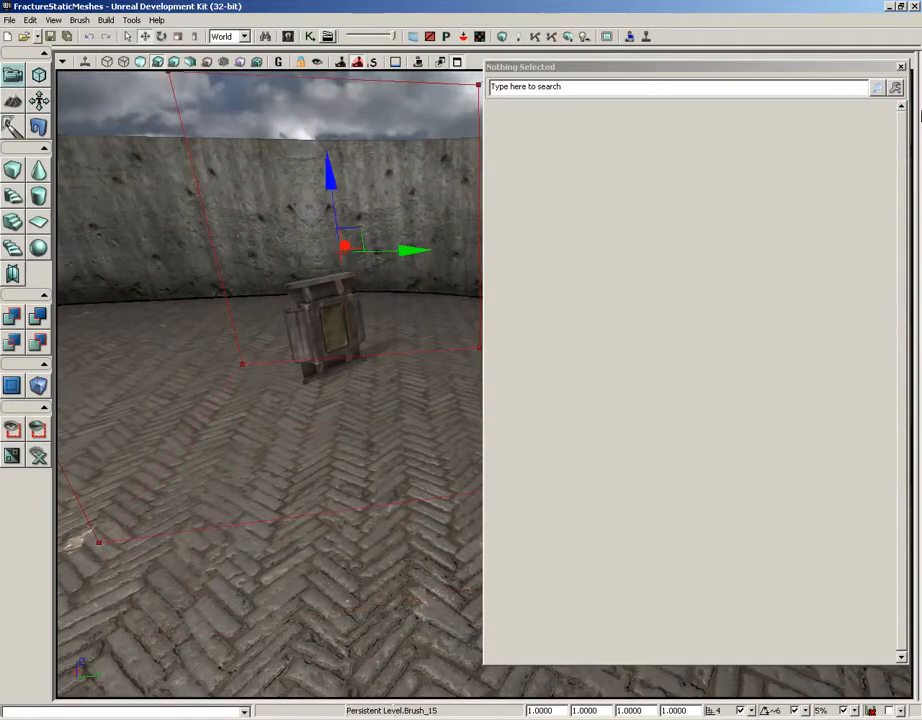
{"action": "left_click", "coordinate": [901, 67]}
{"action": "right_click_drag", "start_coordinate": [638, 267], "coordinate": [580, 236]}
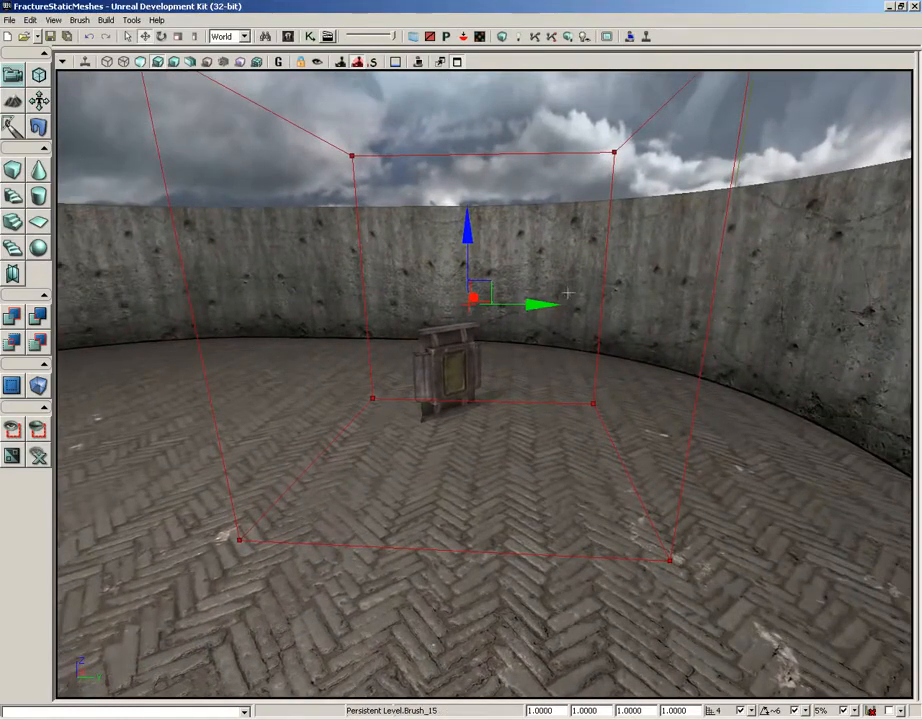
Lower the point light above the arena until it hangs just above the trim mesh
{"action": "mouse_move", "coordinate": [432, 377]}
{"action": "left_mouse_down"}
{"action": "mouse_move", "coordinate": [406, 377]}
{"action": "mouse_move", "coordinate": [450, 400]}
{"action": "mouse_move", "coordinate": [545, 365]}
{"action": "mouse_move", "coordinate": [551, 280]}
{"action": "mouse_move", "coordinate": [430, 257]}
{"action": "mouse_move", "coordinate": [298, 270]}
{"action": "mouse_move", "coordinate": [459, 218]}
{"action": "mouse_move", "coordinate": [402, 370]}
{"action": "left_mouse_up"}
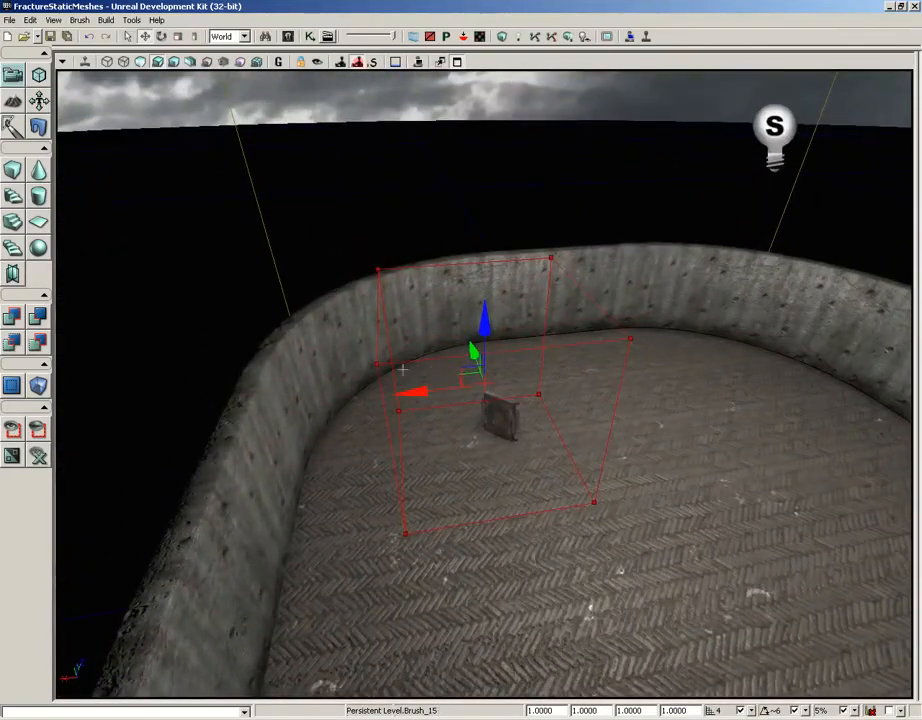
{"action": "left_click", "coordinate": [769, 132]}
{"action": "right_click_drag", "start_coordinate": [704, 228], "coordinate": [742, 227]}
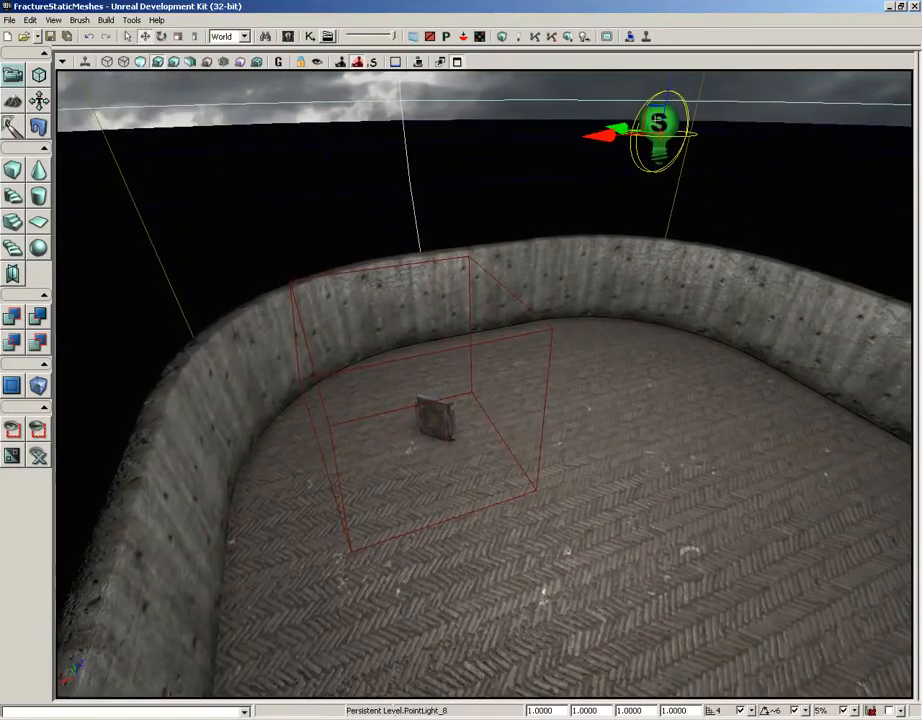
{"action": "left_click_drag", "start_coordinate": [658, 105], "coordinate": [658, 326]}
{"action": "left_click_drag", "start_coordinate": [465, 364], "coordinate": [463, 304]}
{"action": "mouse_move", "coordinate": [463, 304]}
{"action": "right_mouse_down"}
{"action": "mouse_move", "coordinate": [400, 304]}
{"action": "mouse_move", "coordinate": [450, 304]}
{"action": "right_mouse_up"}
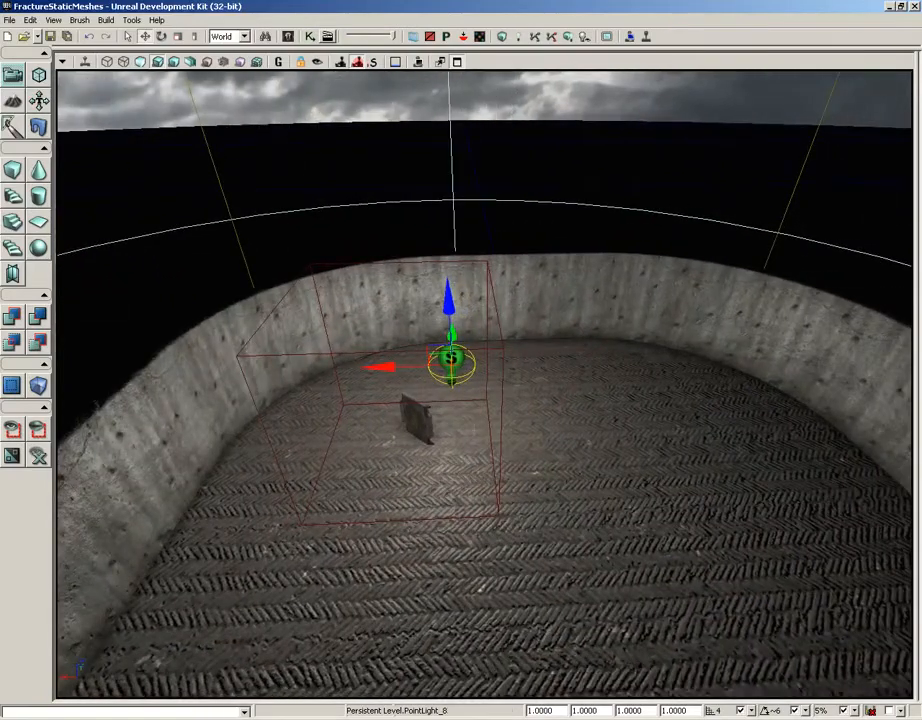
Create a LightVolume from the builder brush around the trim mesh and move the brush away from it
{"action": "left_click", "coordinate": [350, 354]}
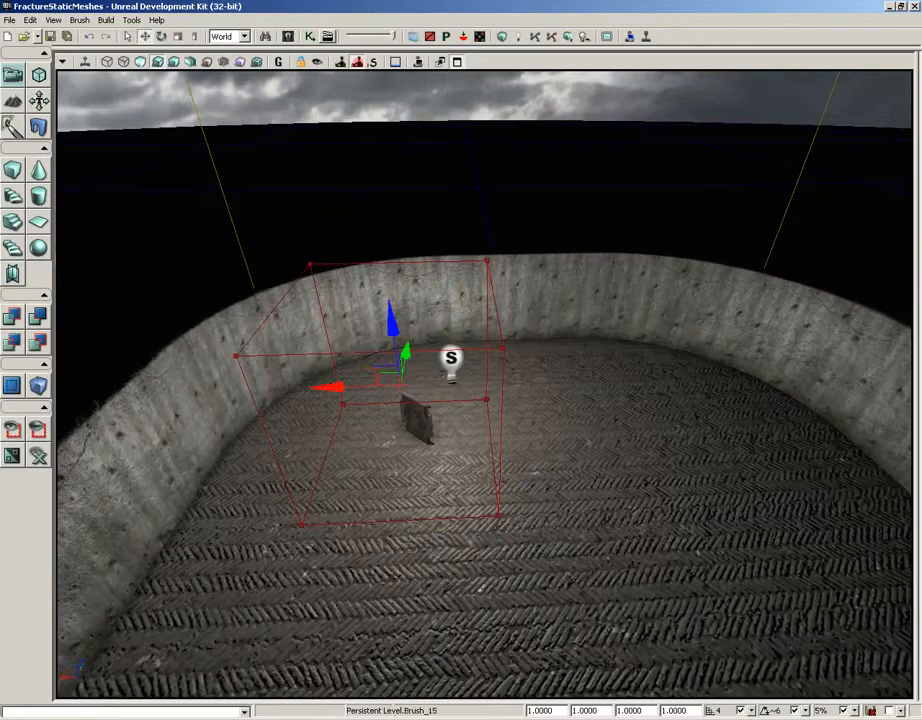
{"action": "right_click", "coordinate": [38, 385]}
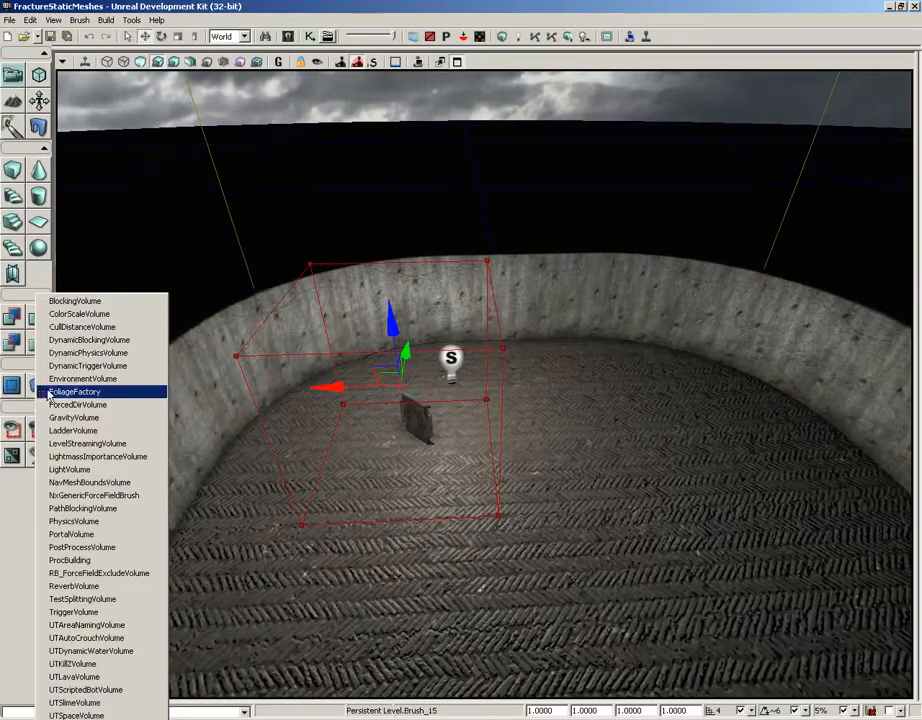
{"action": "left_click", "coordinate": [83, 471]}
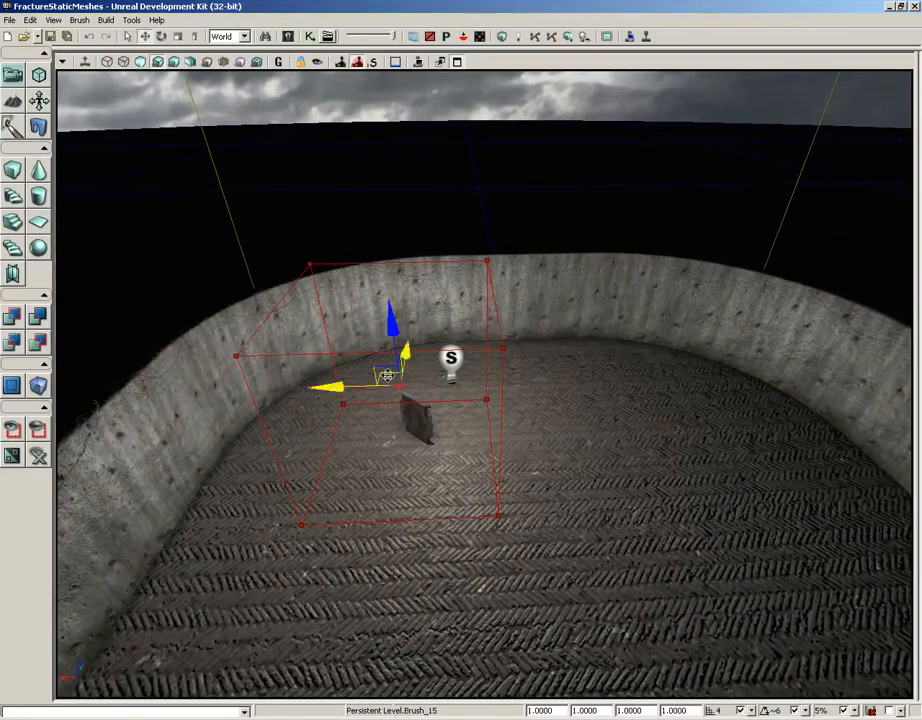
{"action": "left_click_drag", "start_coordinate": [338, 388], "coordinate": [36, 356]}
Add an entry to the point light's Inclusion Volumes and assign the new light volume to it
{"action": "double_click", "coordinate": [451, 357]}
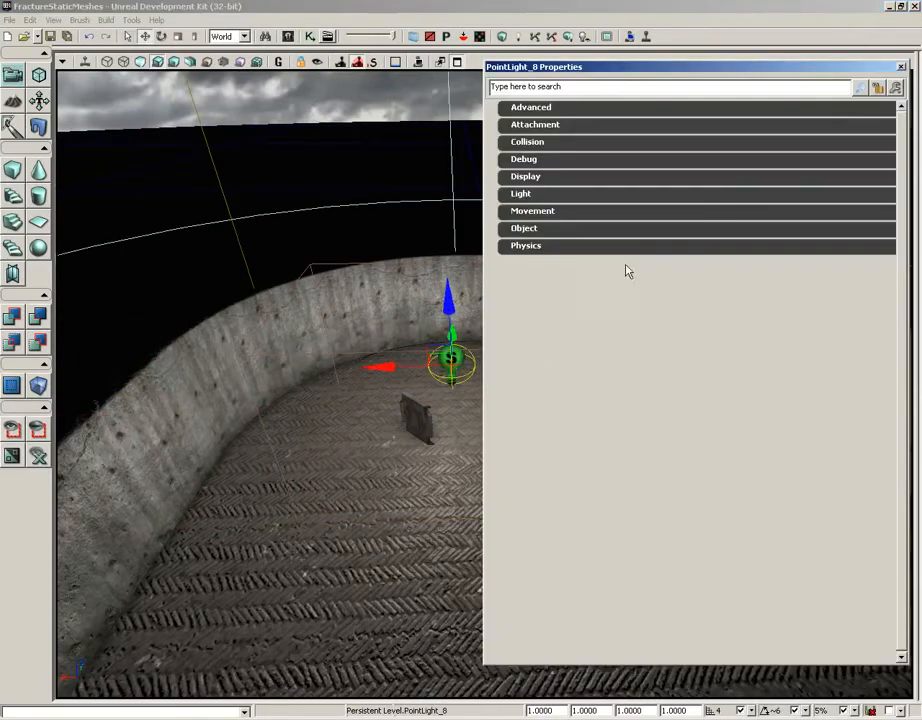
{"action": "left_click", "coordinate": [521, 194]}
{"action": "left_click", "coordinate": [562, 214]}
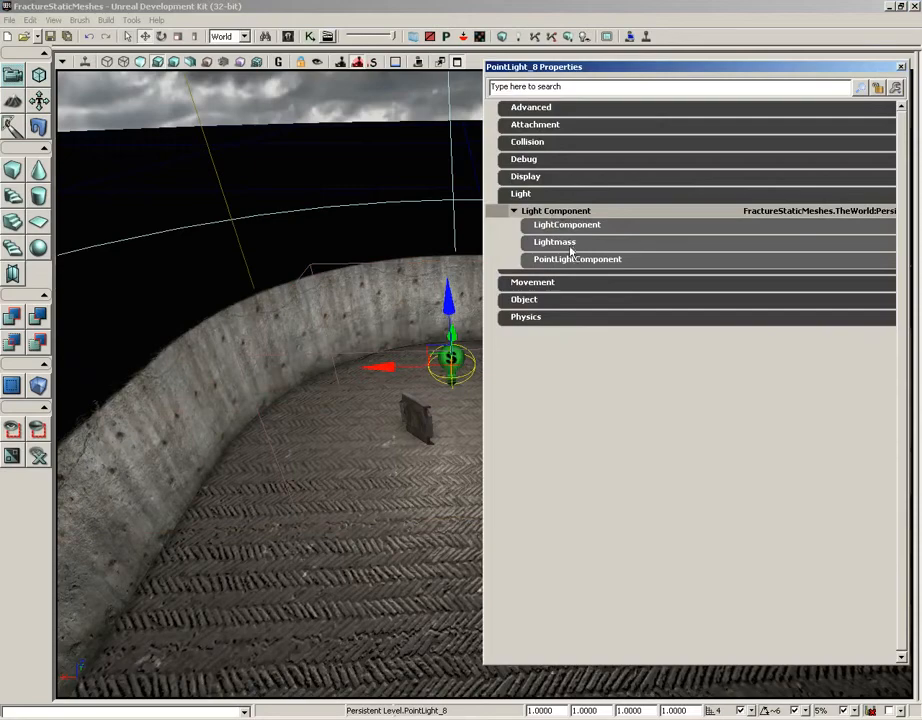
{"action": "left_click", "coordinate": [560, 225]}
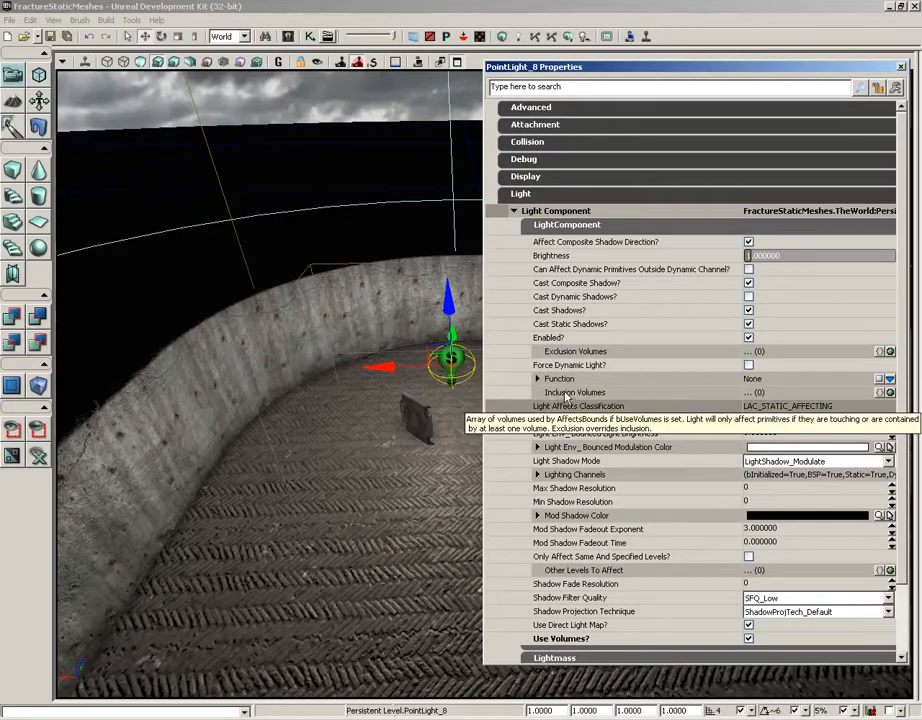
{"action": "left_click", "coordinate": [891, 394]}
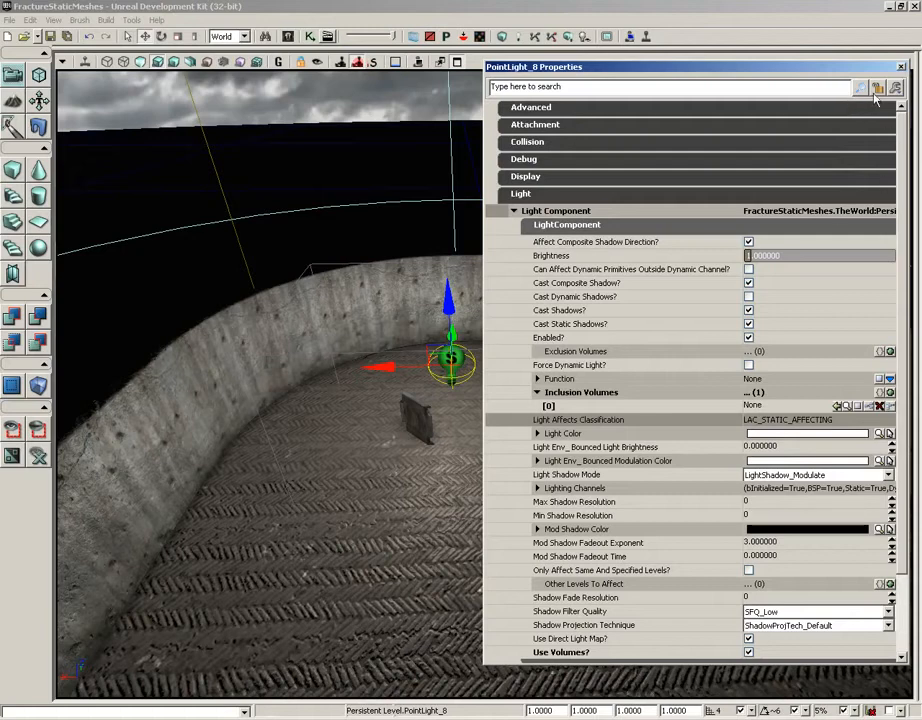
{"action": "left_click", "coordinate": [316, 266]}
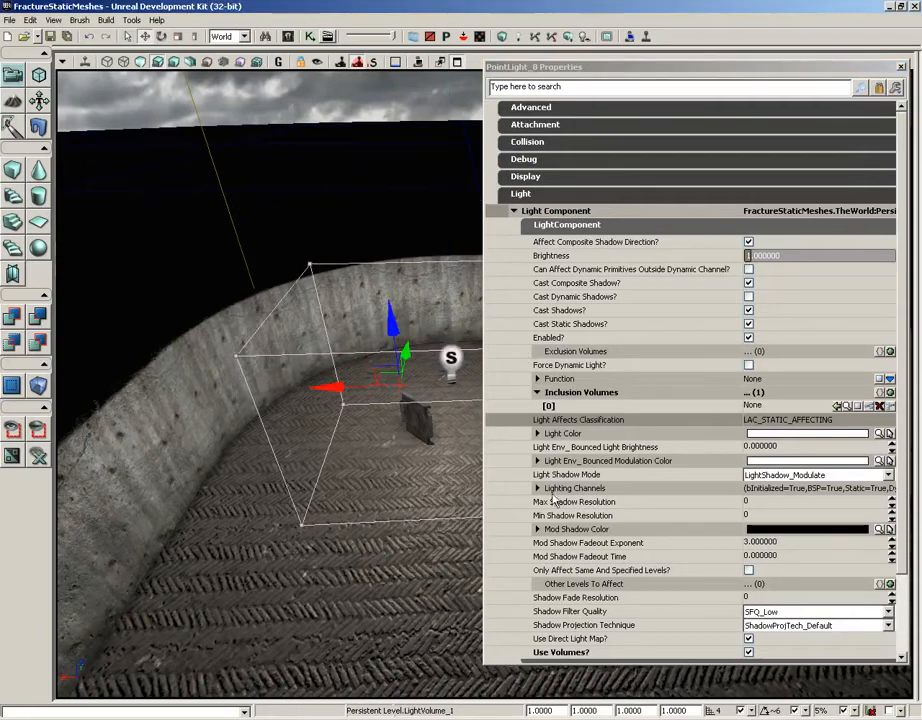
{"action": "left_click", "coordinate": [838, 406]}
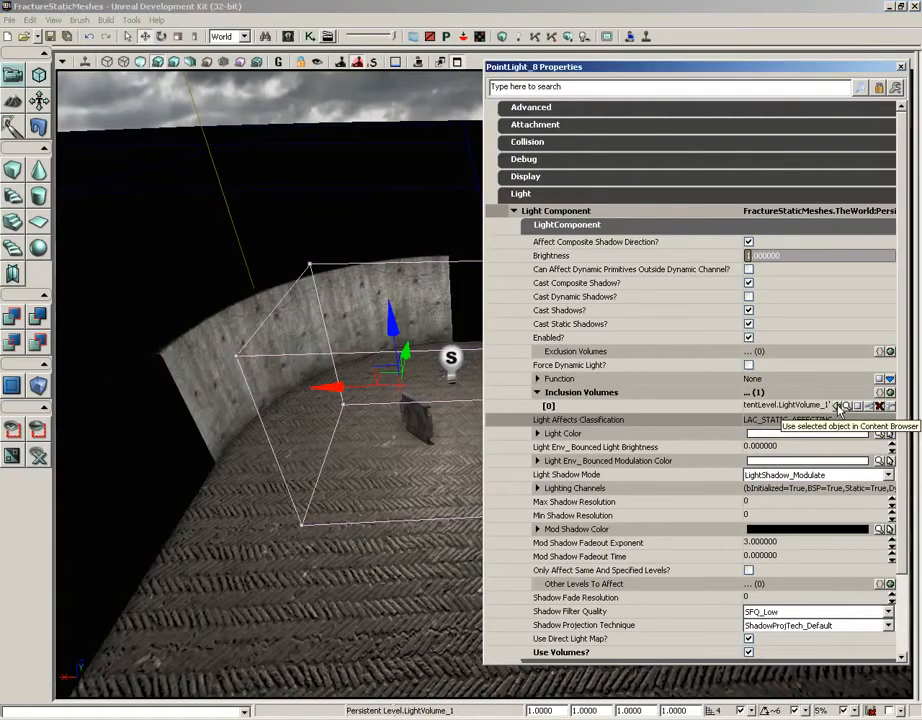
Try moving the light volume up and down around the trim mesh, and undo the moves
{"action": "left_click_drag", "start_coordinate": [400, 430], "coordinate": [417, 344]}
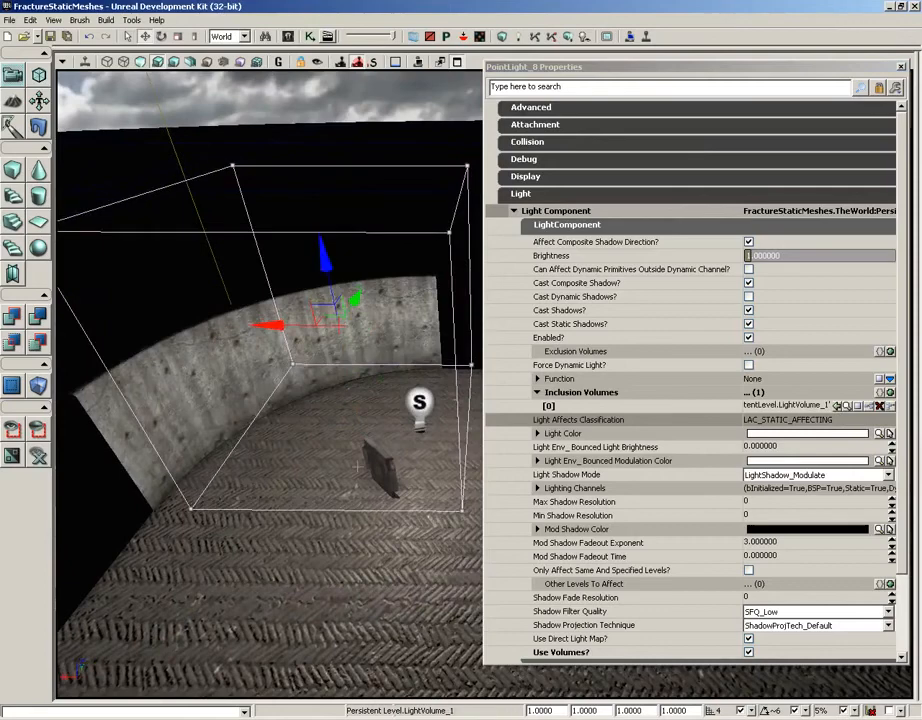
{"action": "left_click_drag", "start_coordinate": [318, 250], "coordinate": [325, 327]}
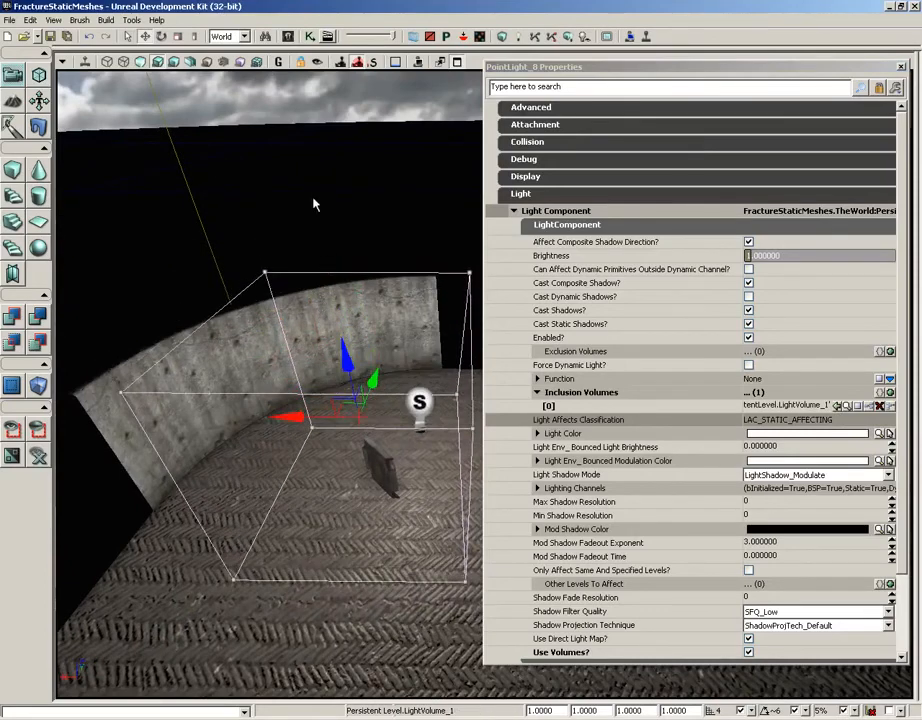
{"action": "left_click_drag", "start_coordinate": [313, 199], "coordinate": [337, 203]}
{"action": "key", "text": "ctrl+z"}
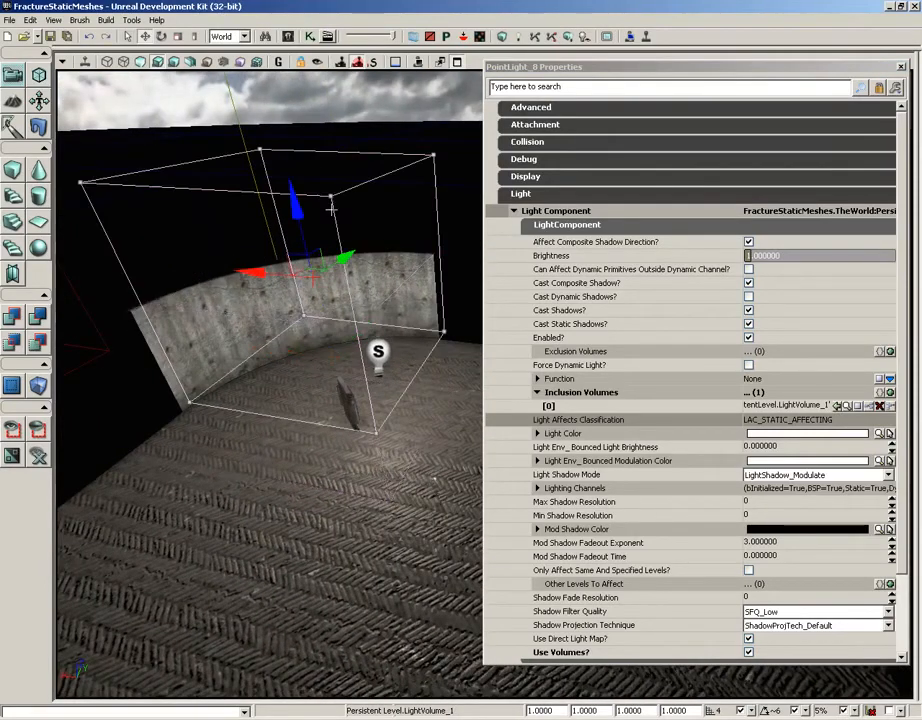
{"action": "key", "text": "ctrl+z"}
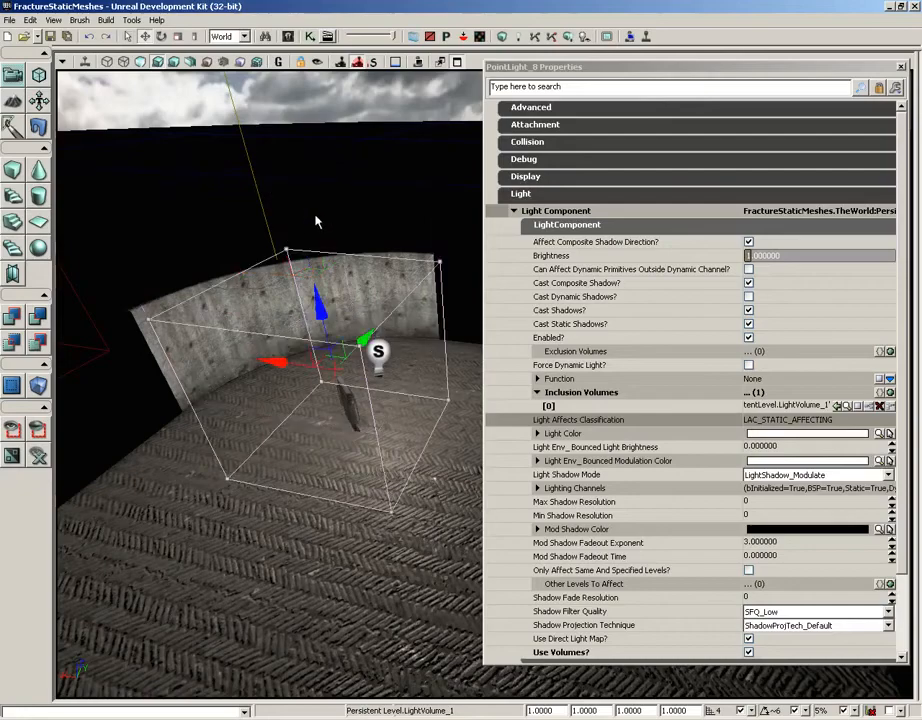
{"action": "left_click_drag", "start_coordinate": [333, 183], "coordinate": [357, 188]}
Build the level's lighting and check how it falls on the arena walls, floor and trim mesh
{"action": "left_click", "coordinate": [903, 67]}
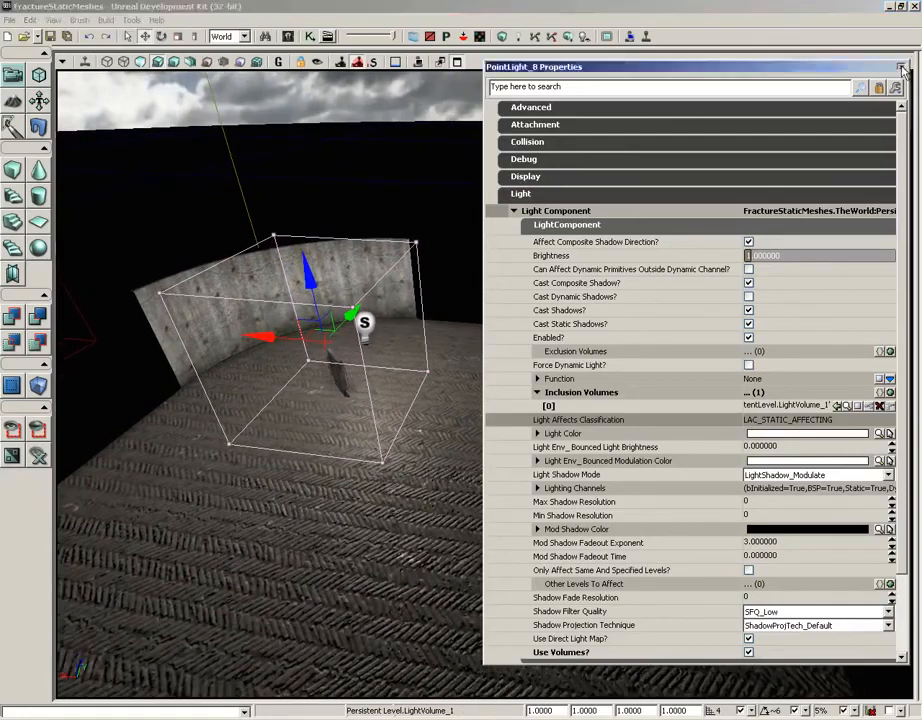
{"action": "left_click_drag", "start_coordinate": [617, 315], "coordinate": [400, 130]}
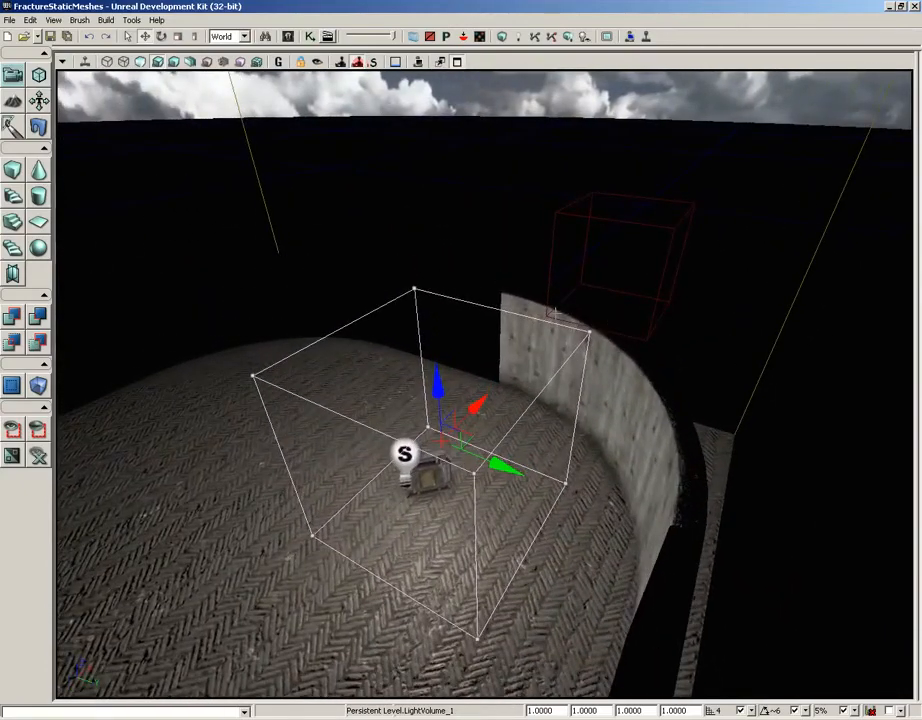
{"action": "left_click", "coordinate": [567, 37]}
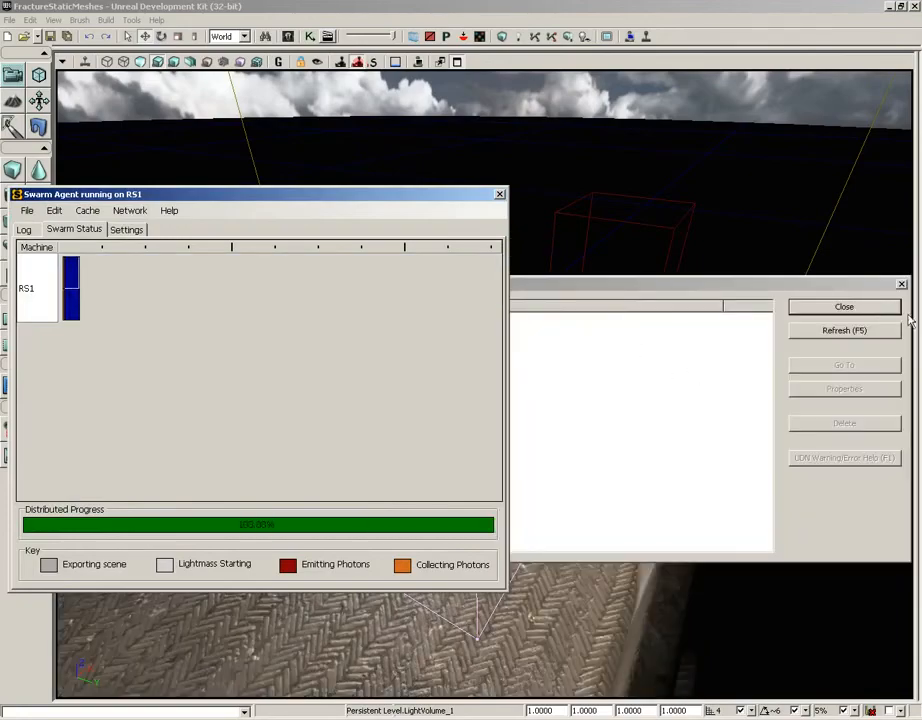
{"action": "left_click", "coordinate": [860, 309]}
{"action": "left_click_drag", "start_coordinate": [522, 281], "coordinate": [594, 182]}
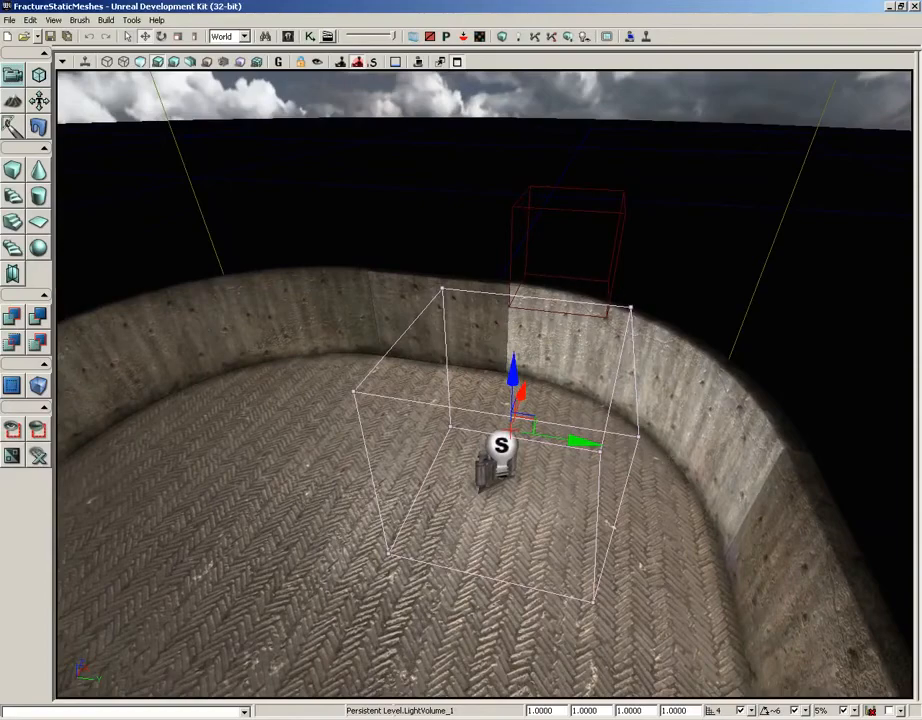
{"action": "left_click_drag", "start_coordinate": [728, 360], "coordinate": [262, 440]}
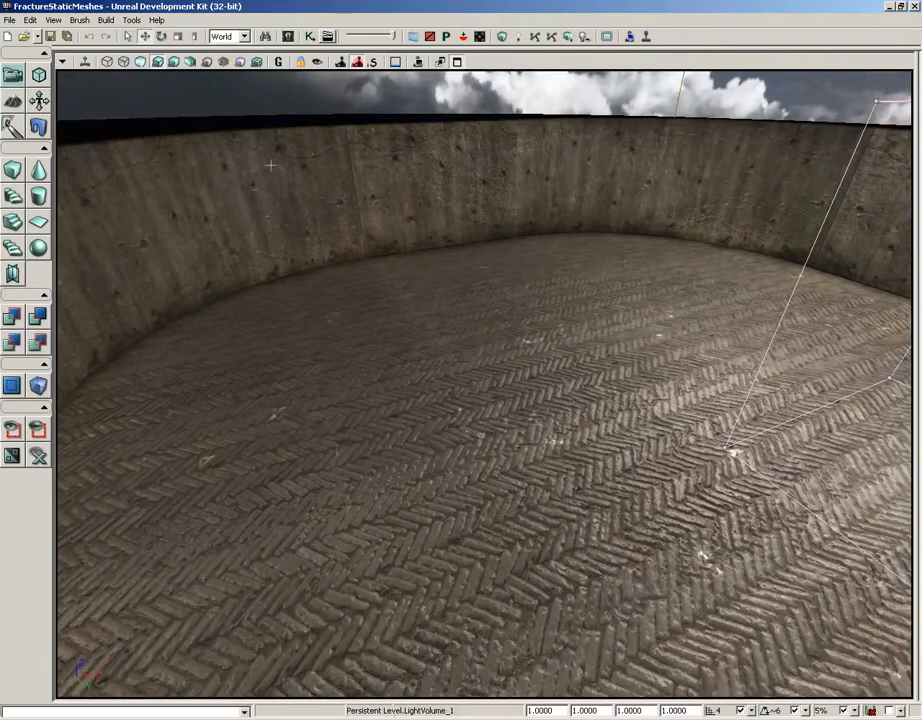
{"action": "key", "text": "f"}
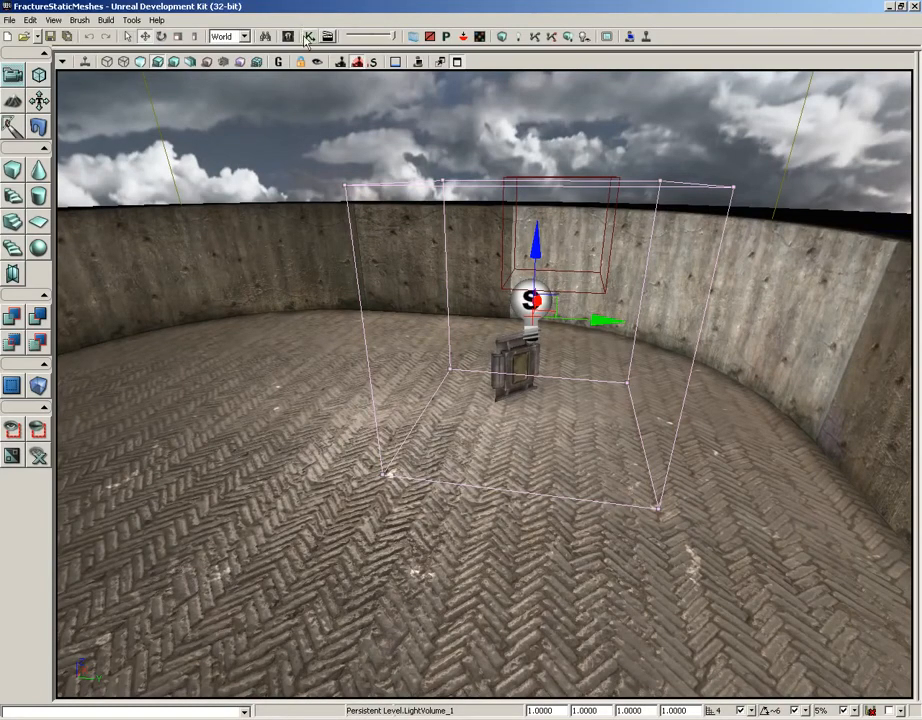
Open the point light's properties and expand its Light Component settings
{"action": "double_click", "coordinate": [521, 298]}
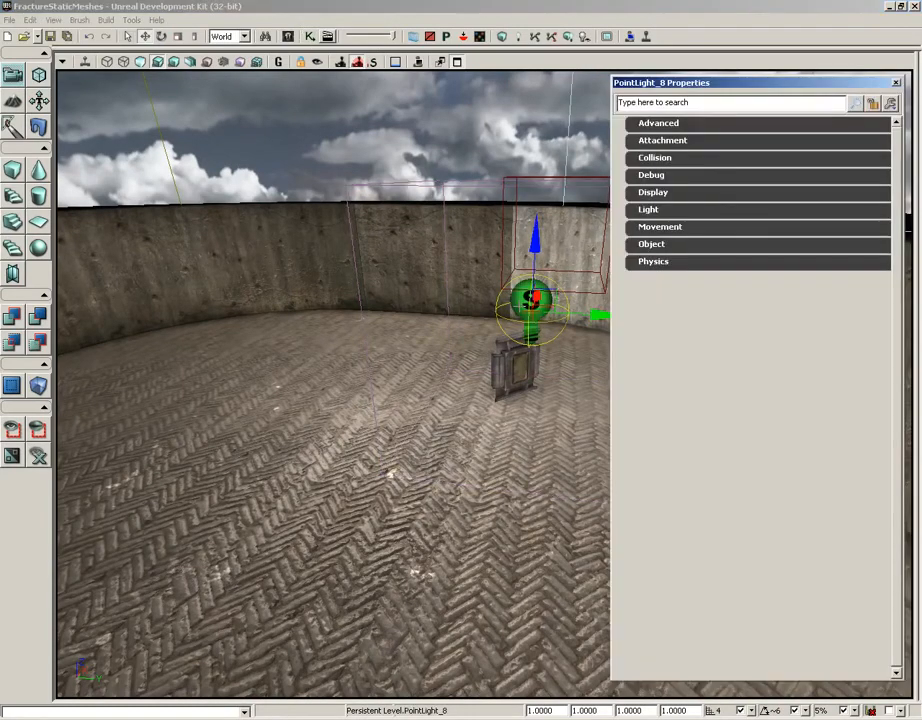
{"action": "left_click", "coordinate": [642, 211]}
{"action": "left_click", "coordinate": [662, 228]}
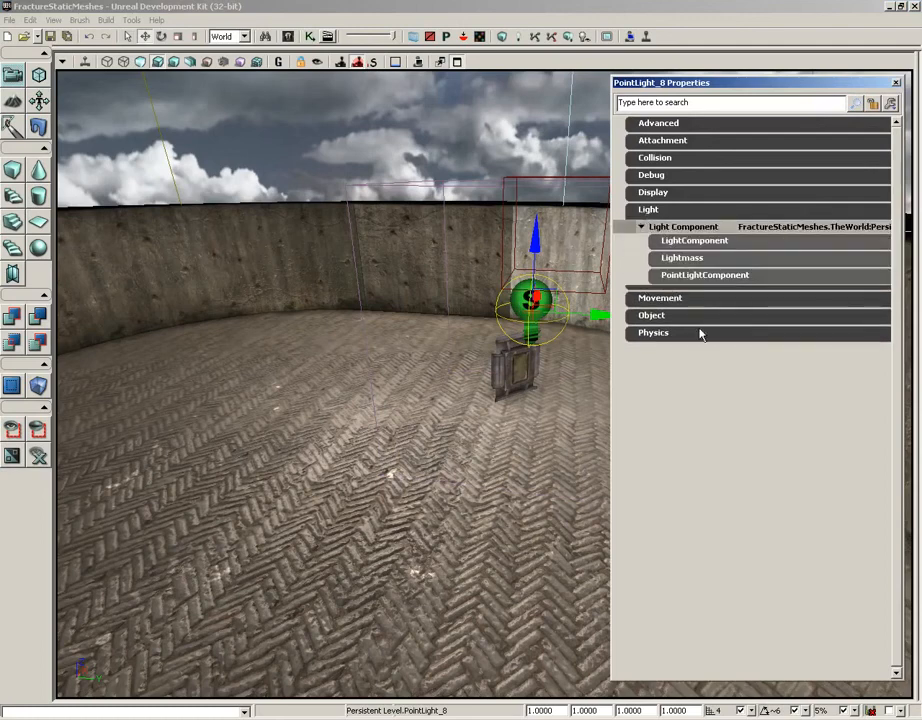